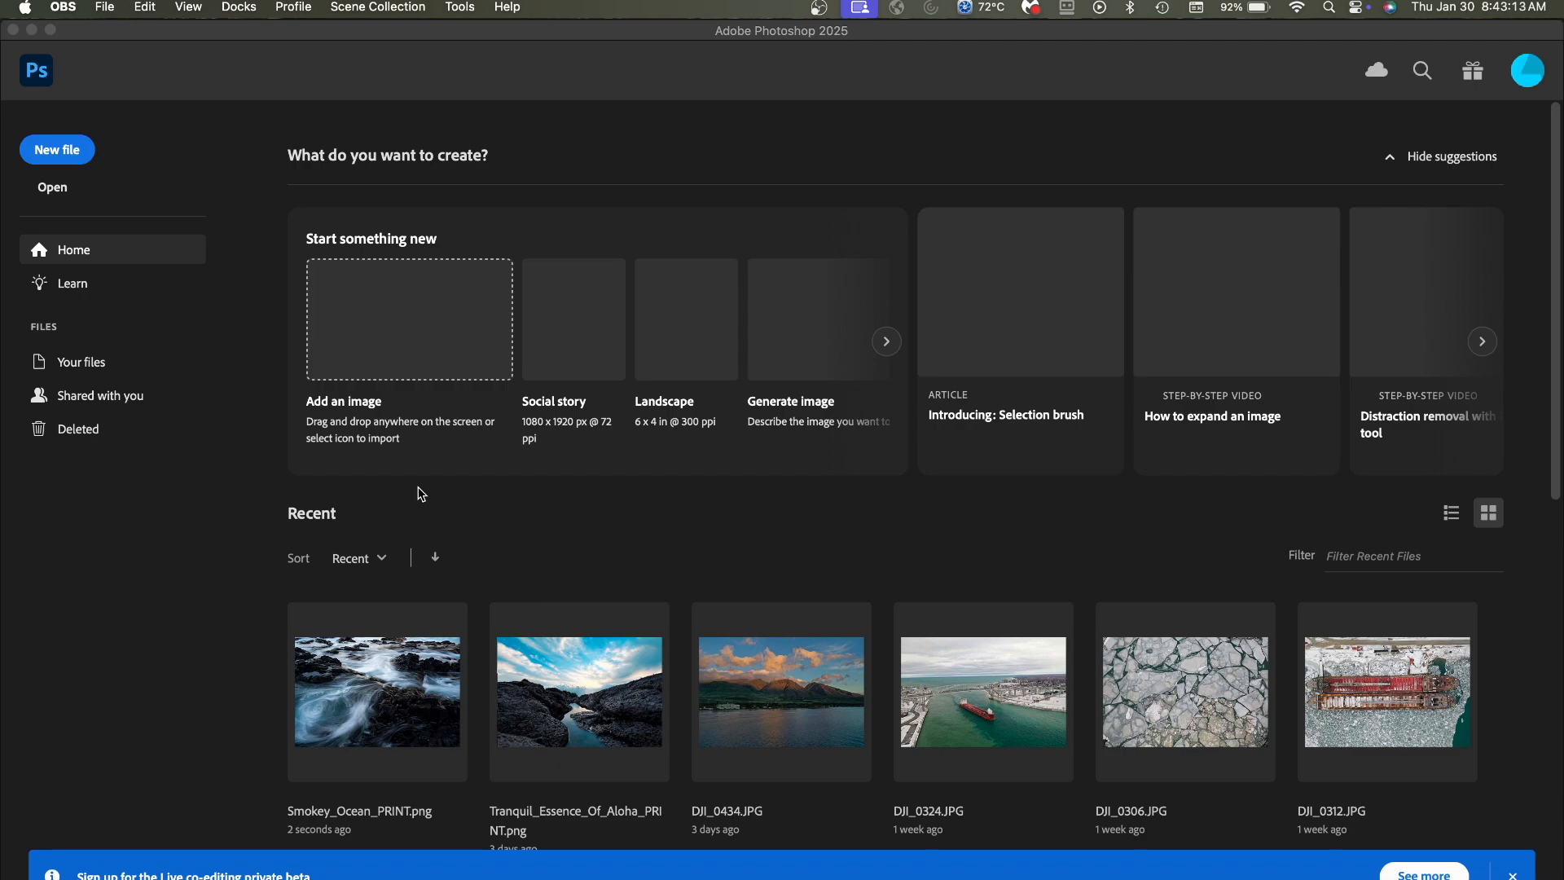
pyautogui.click(81, 153)
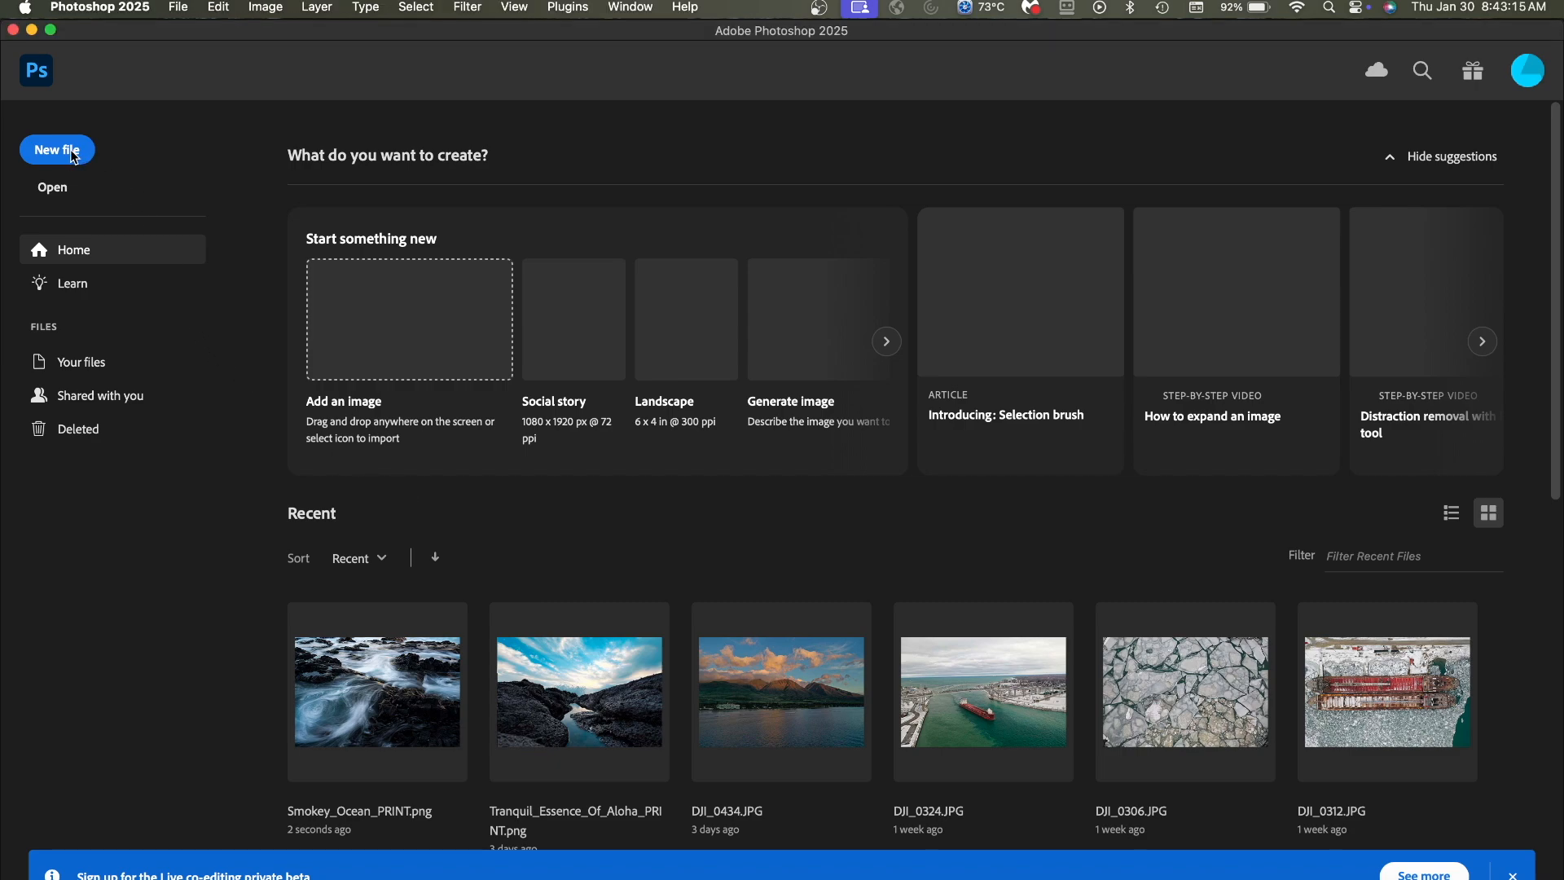
pyautogui.click(72, 155)
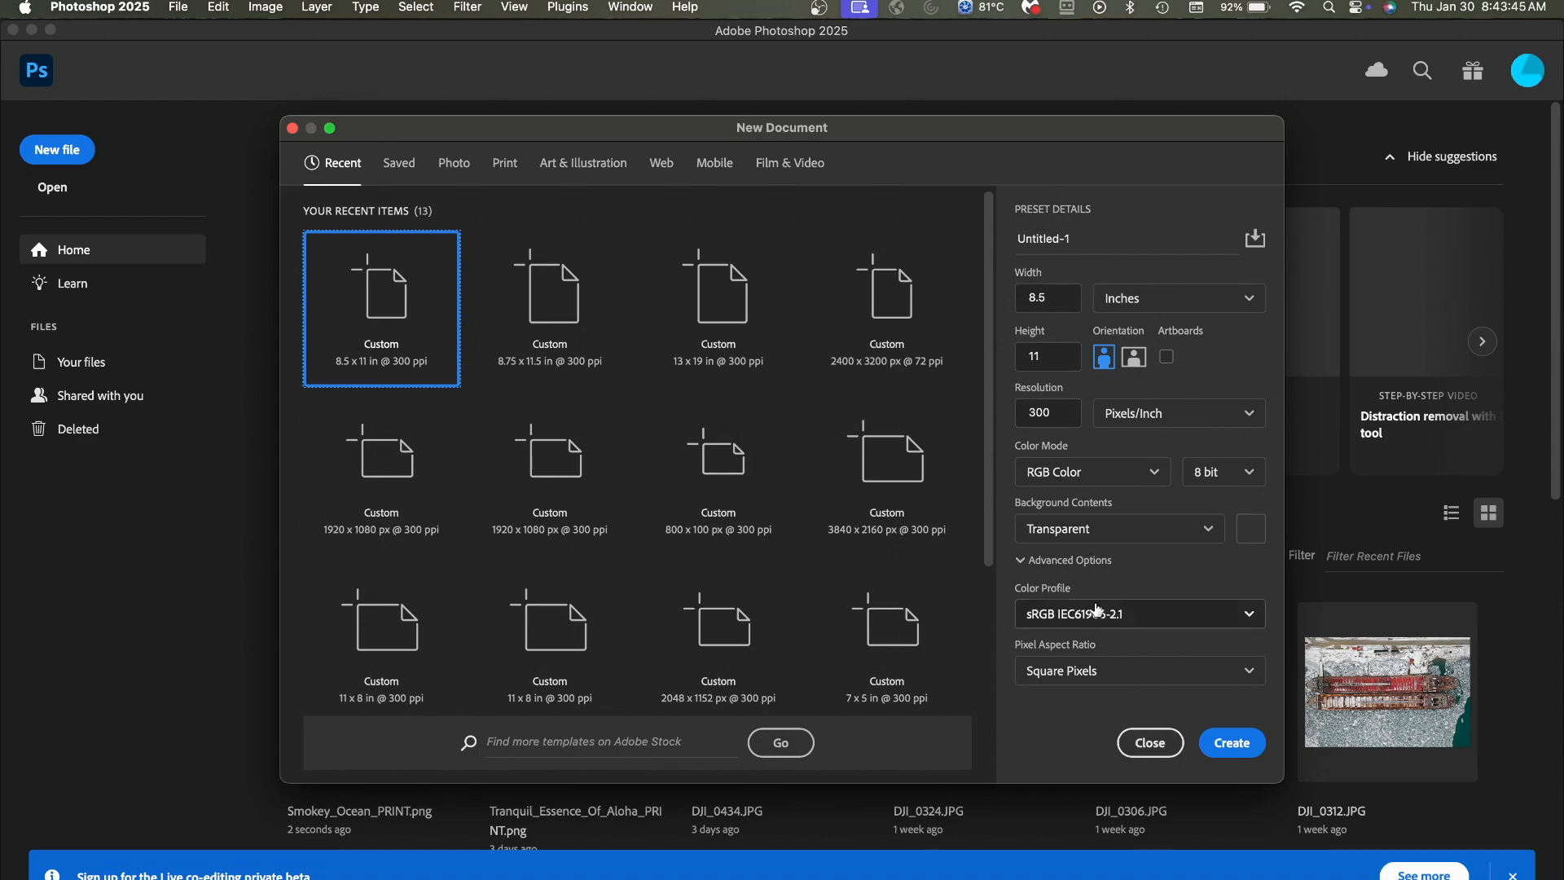
pyautogui.click(1138, 743)
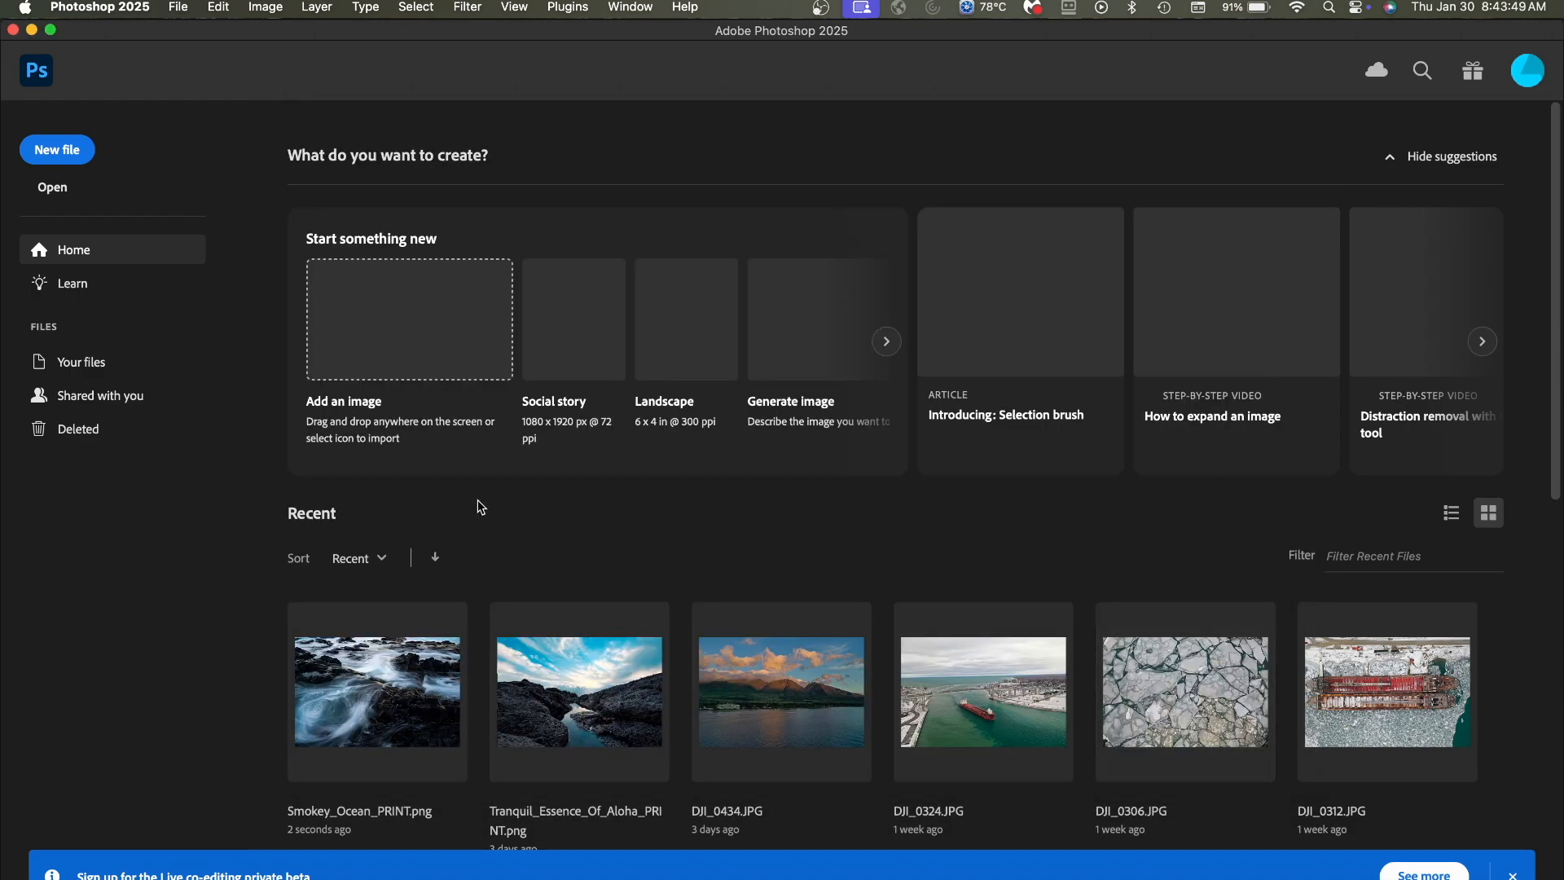
# Open the recent file Smokey_Ocean_PRINT.png and bring up its print settings
pyautogui.click(364, 707)
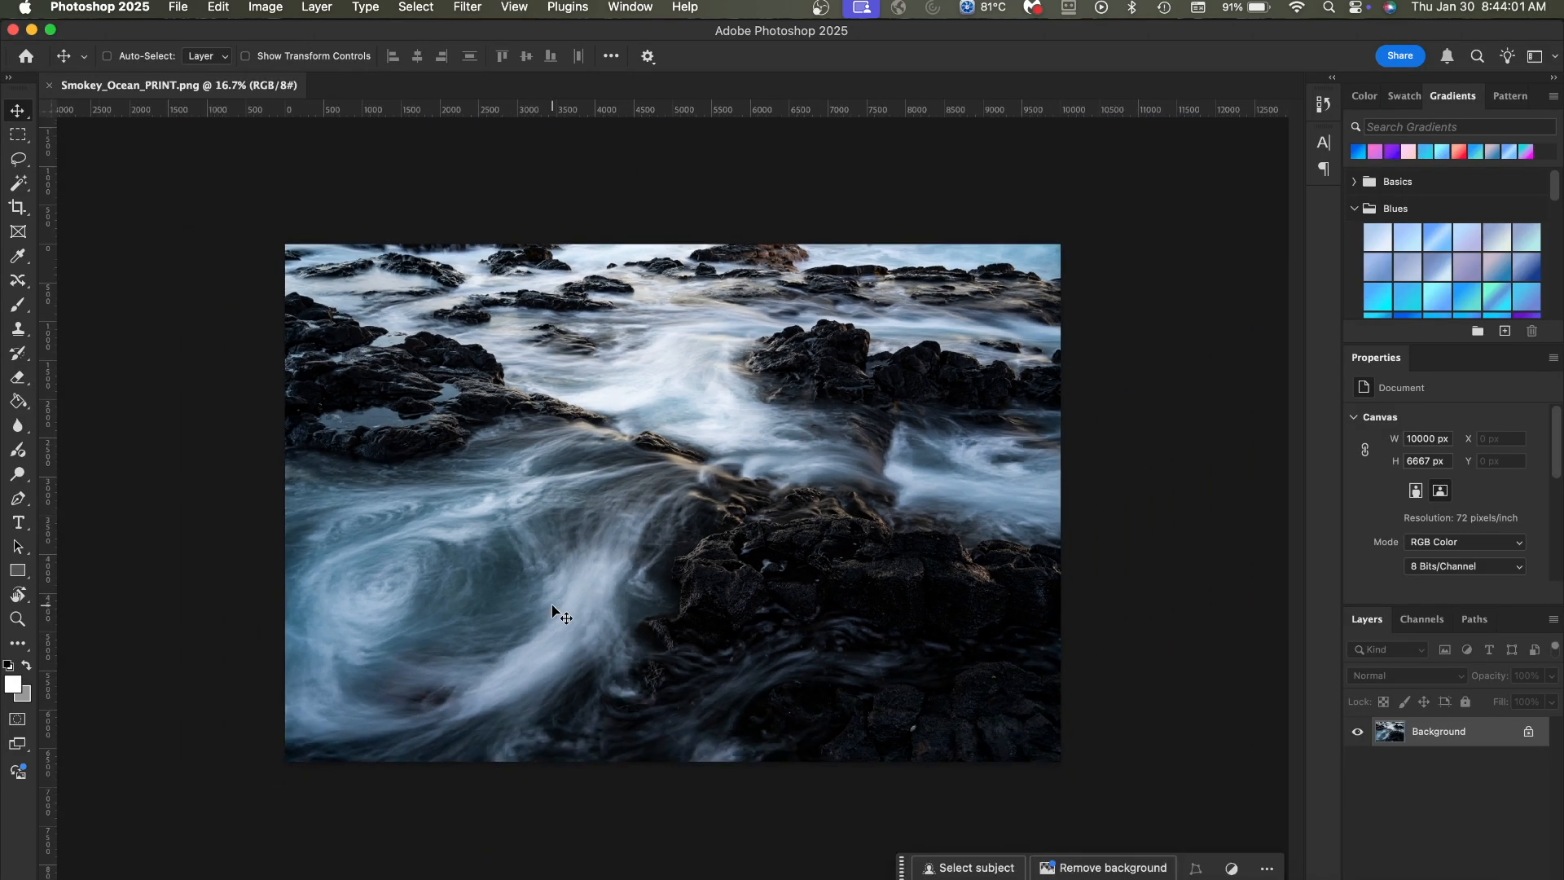
pyautogui.press('super+minus')
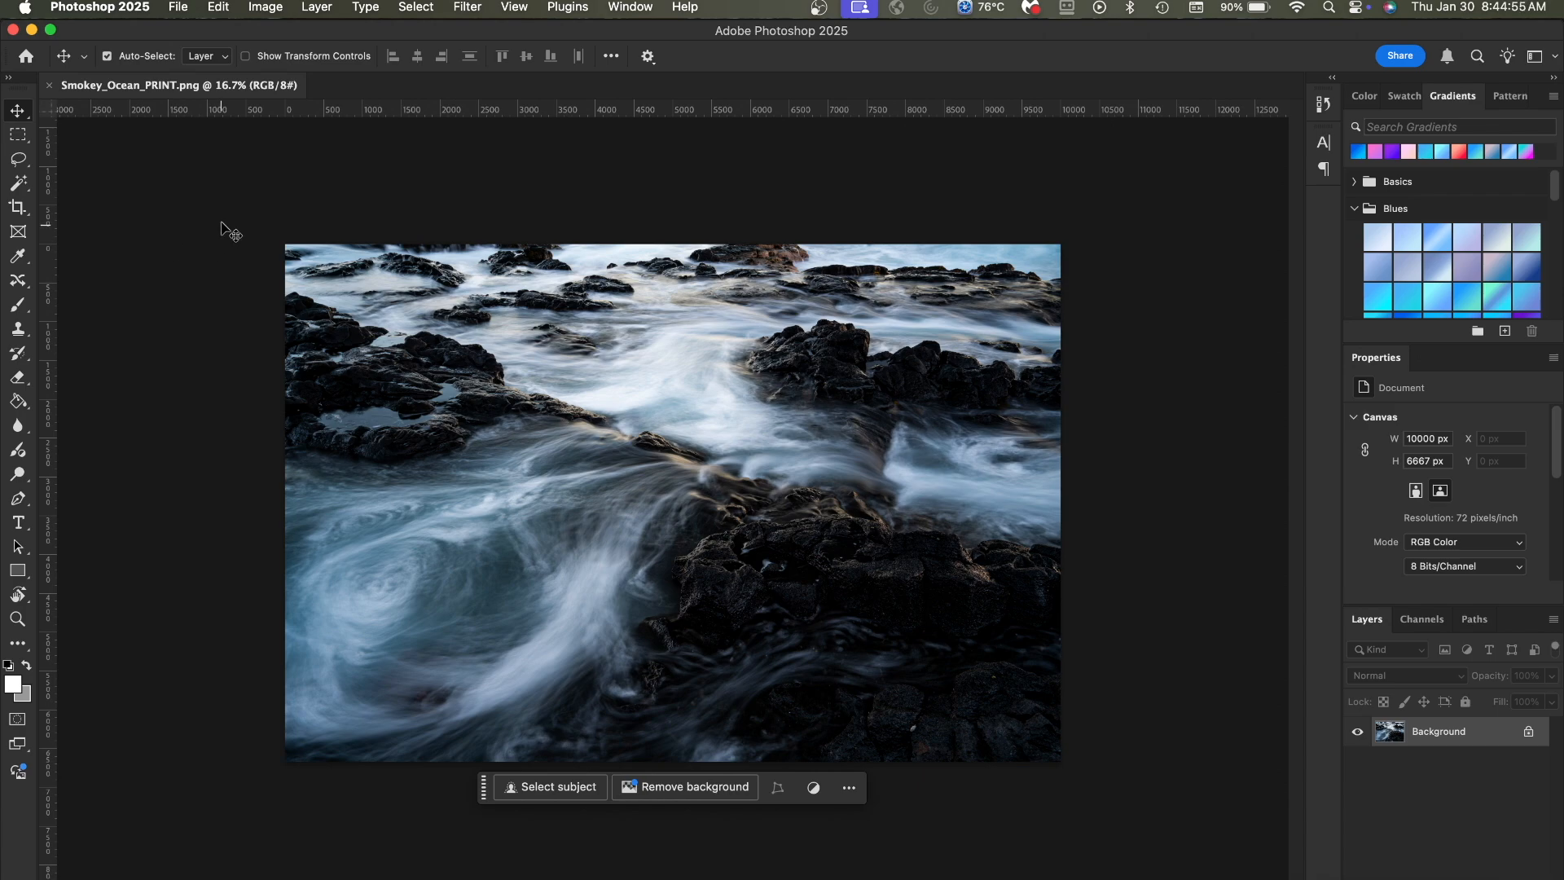
pyautogui.click(181, 10)
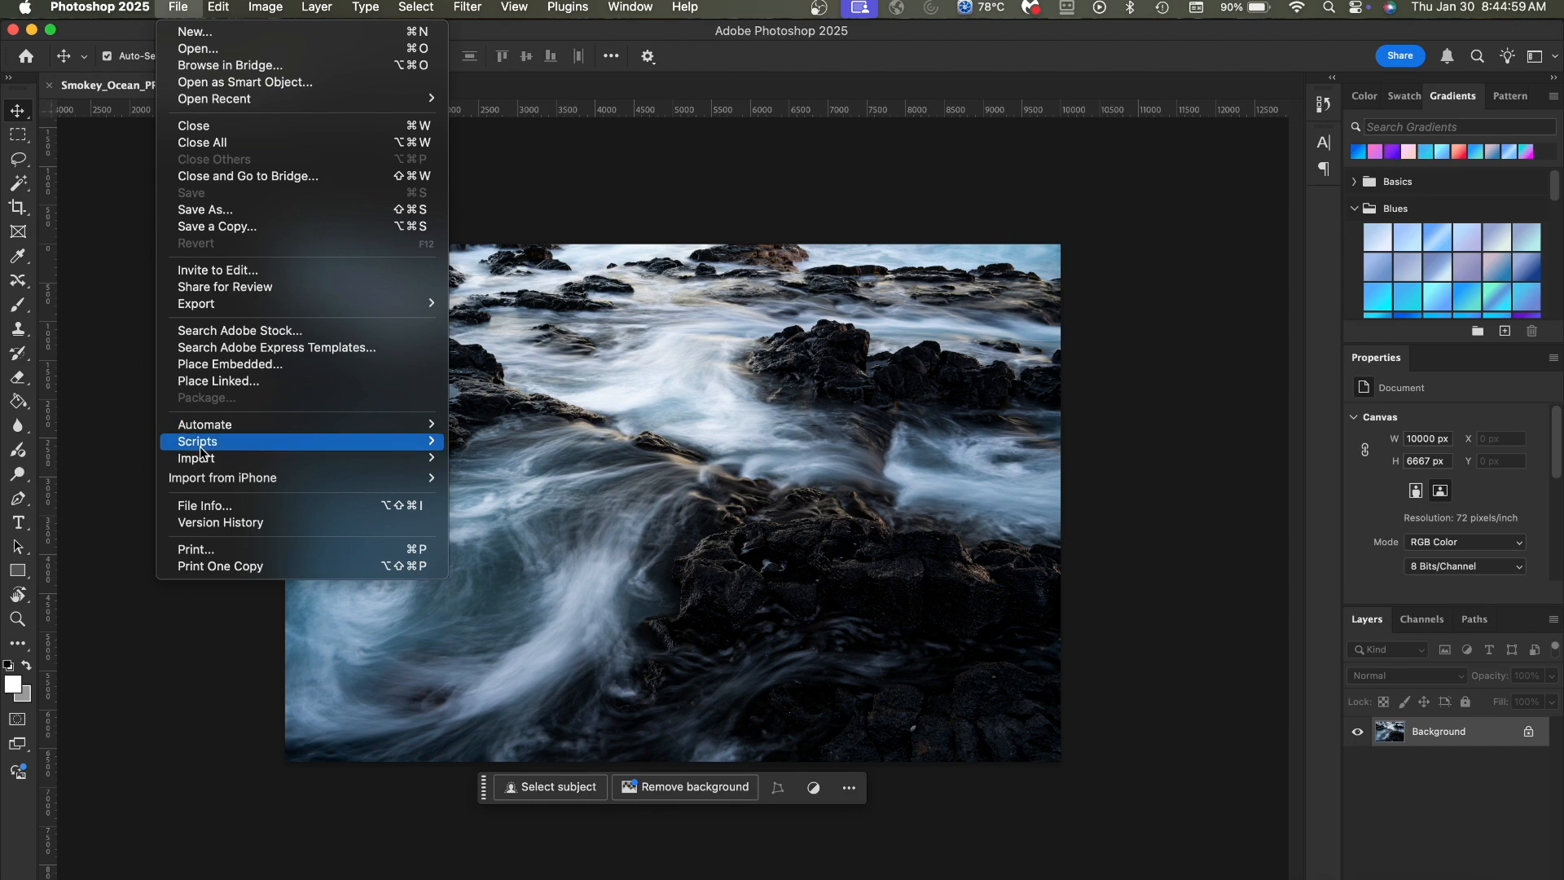
pyautogui.click(196, 550)
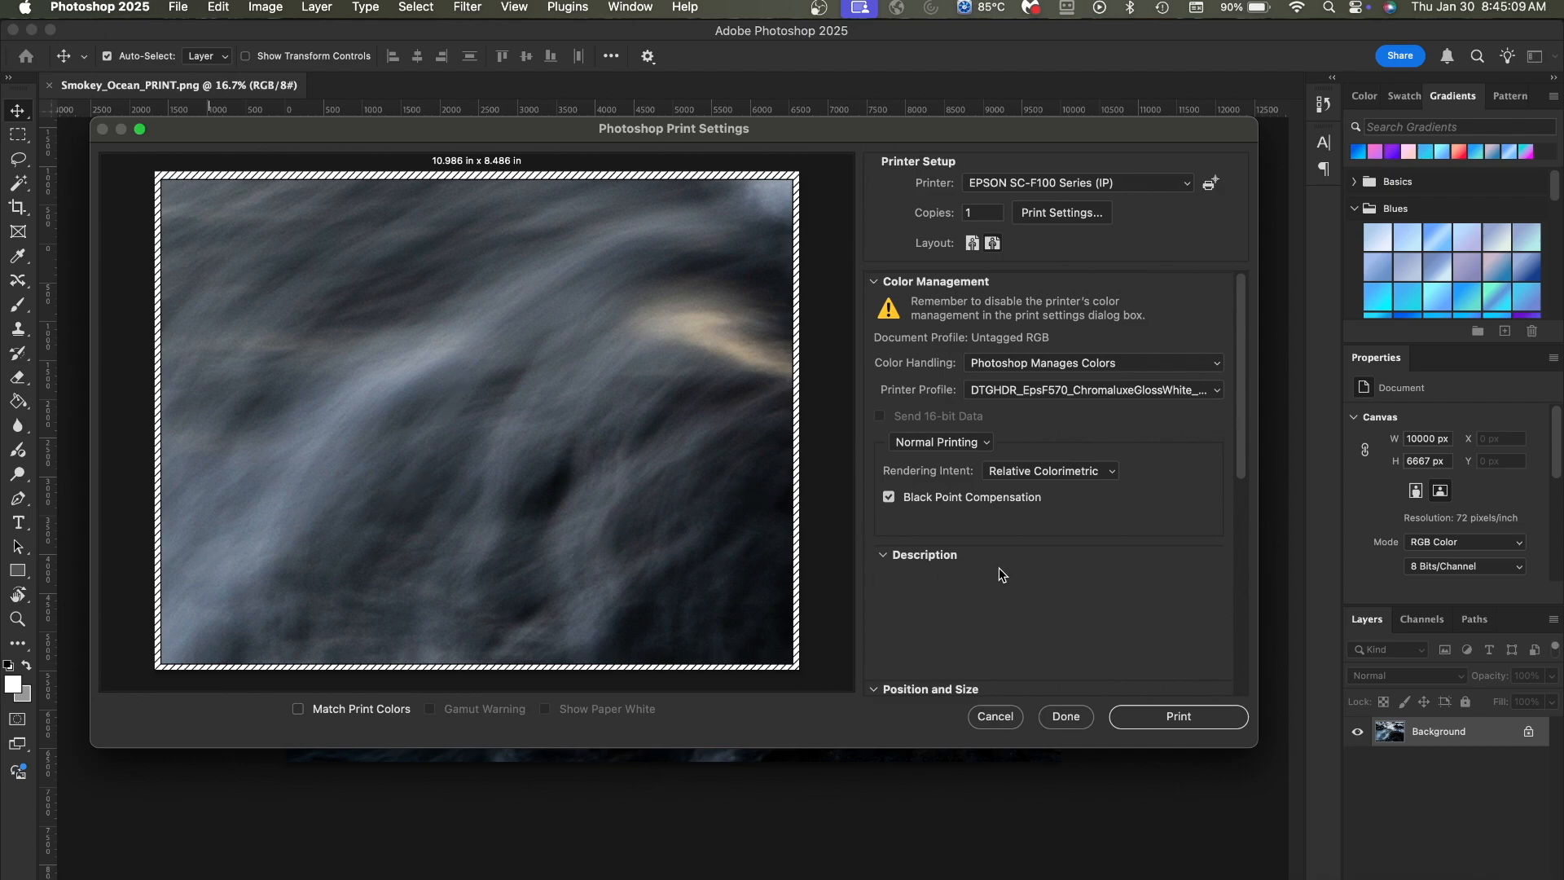
# Set the scaled print height of the image to 8.2 inches
pyautogui.scroll(-5, 965, 574)
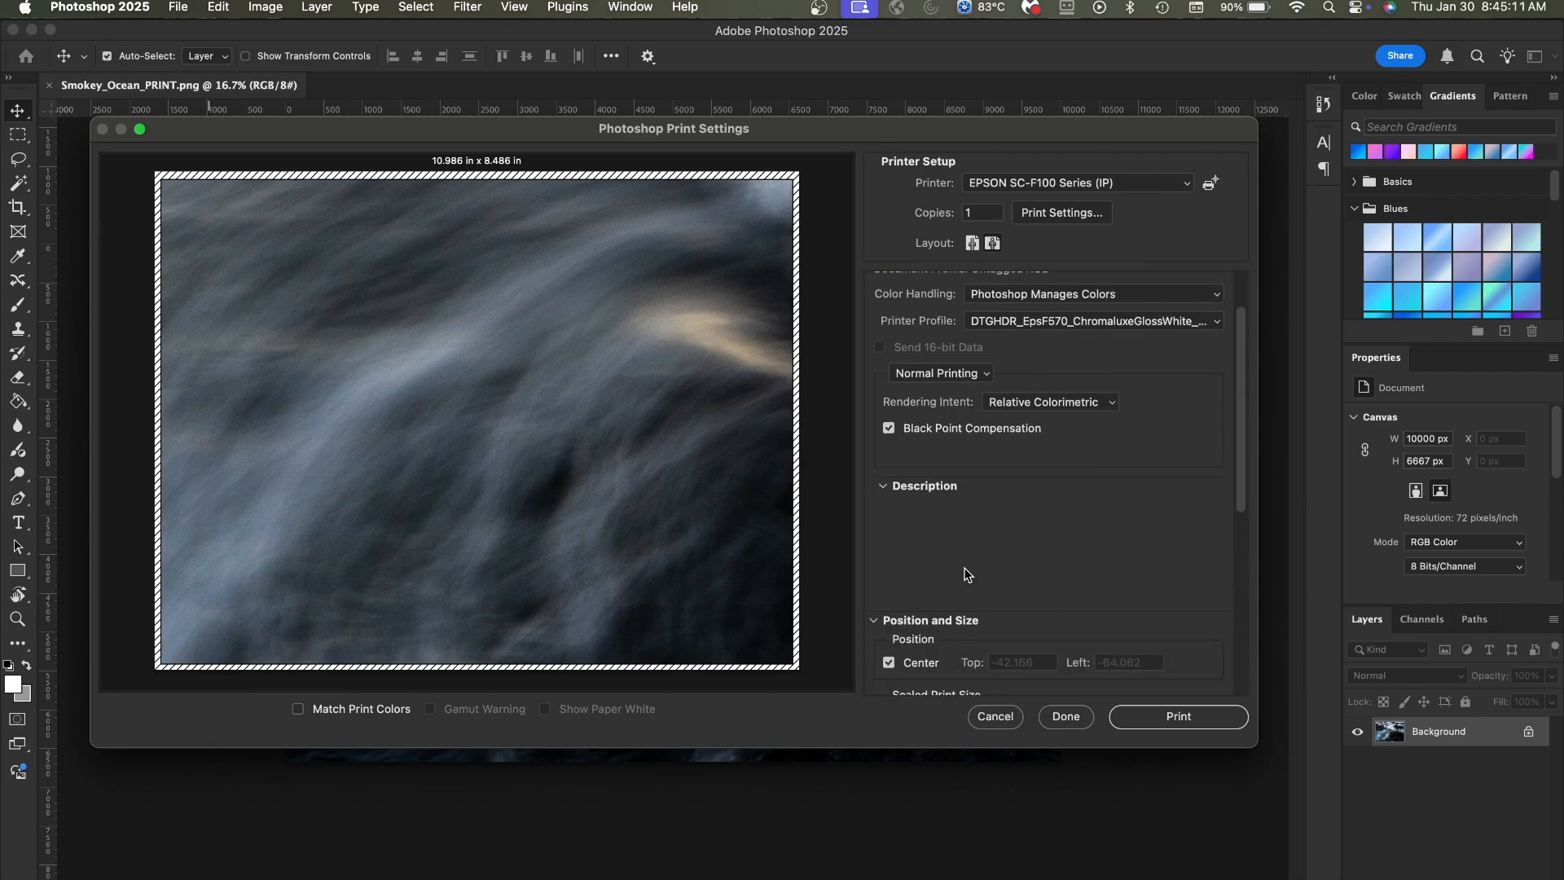
pyautogui.scroll(-5, 965, 574)
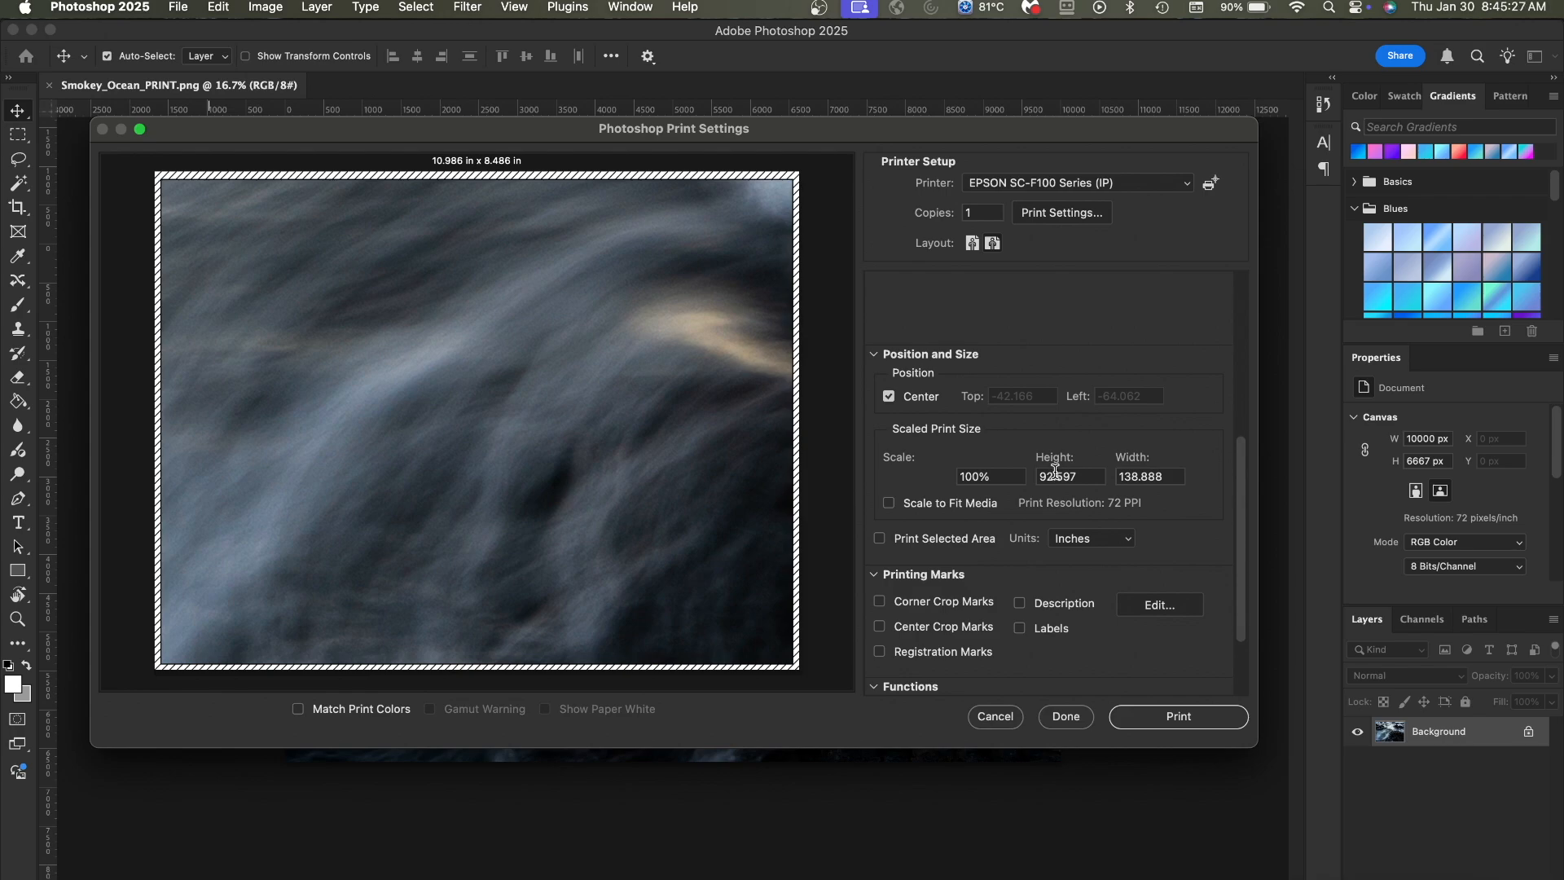
pyautogui.moveTo(1080, 472); pyautogui.dragTo(1037, 470)
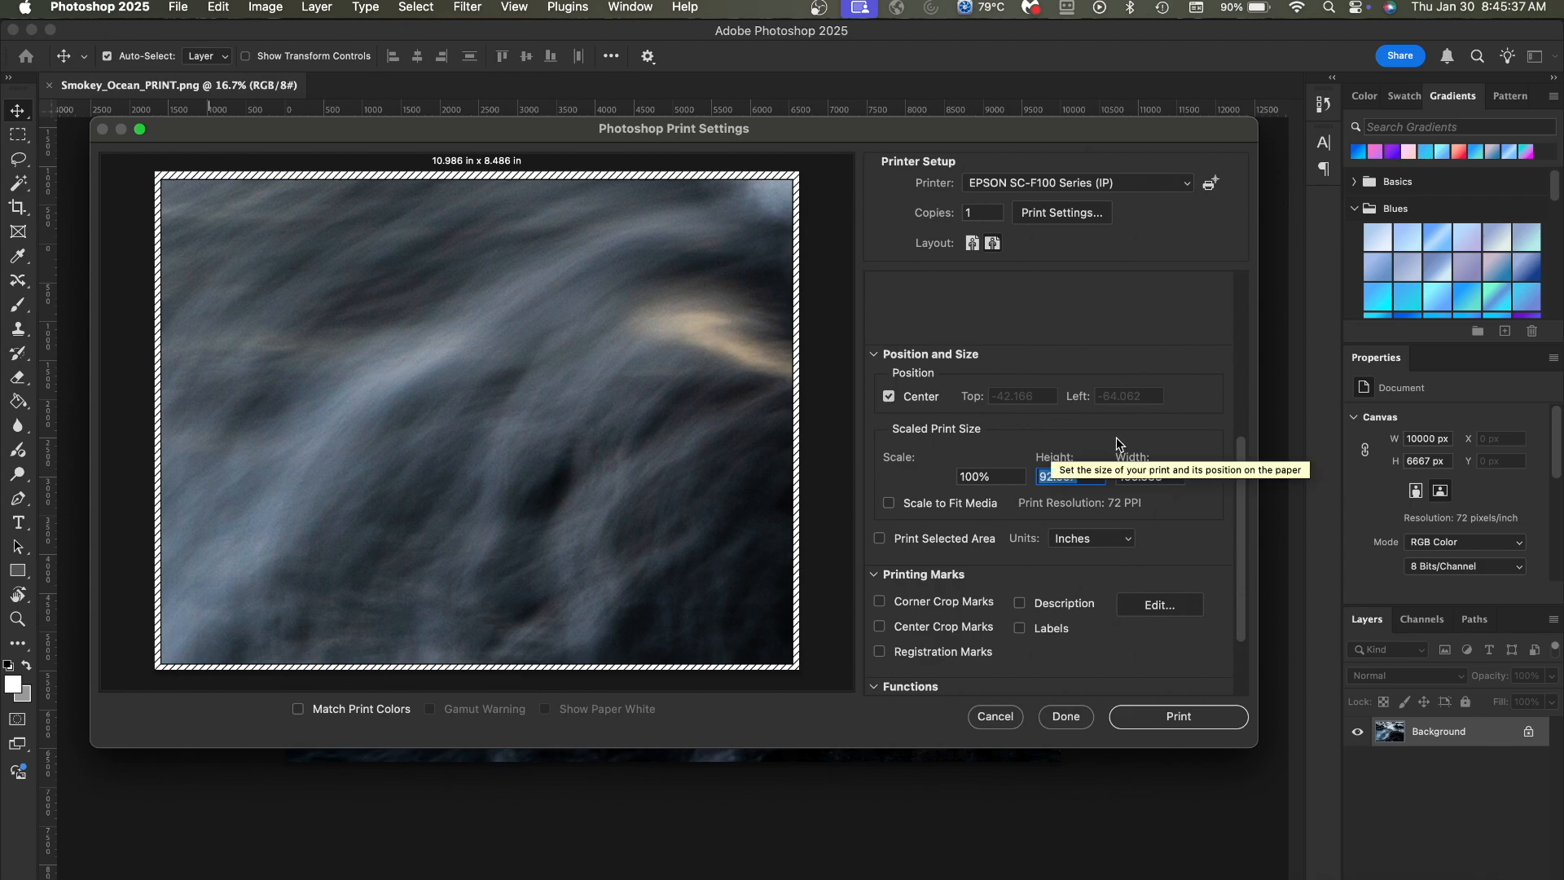
pyautogui.write('8.')
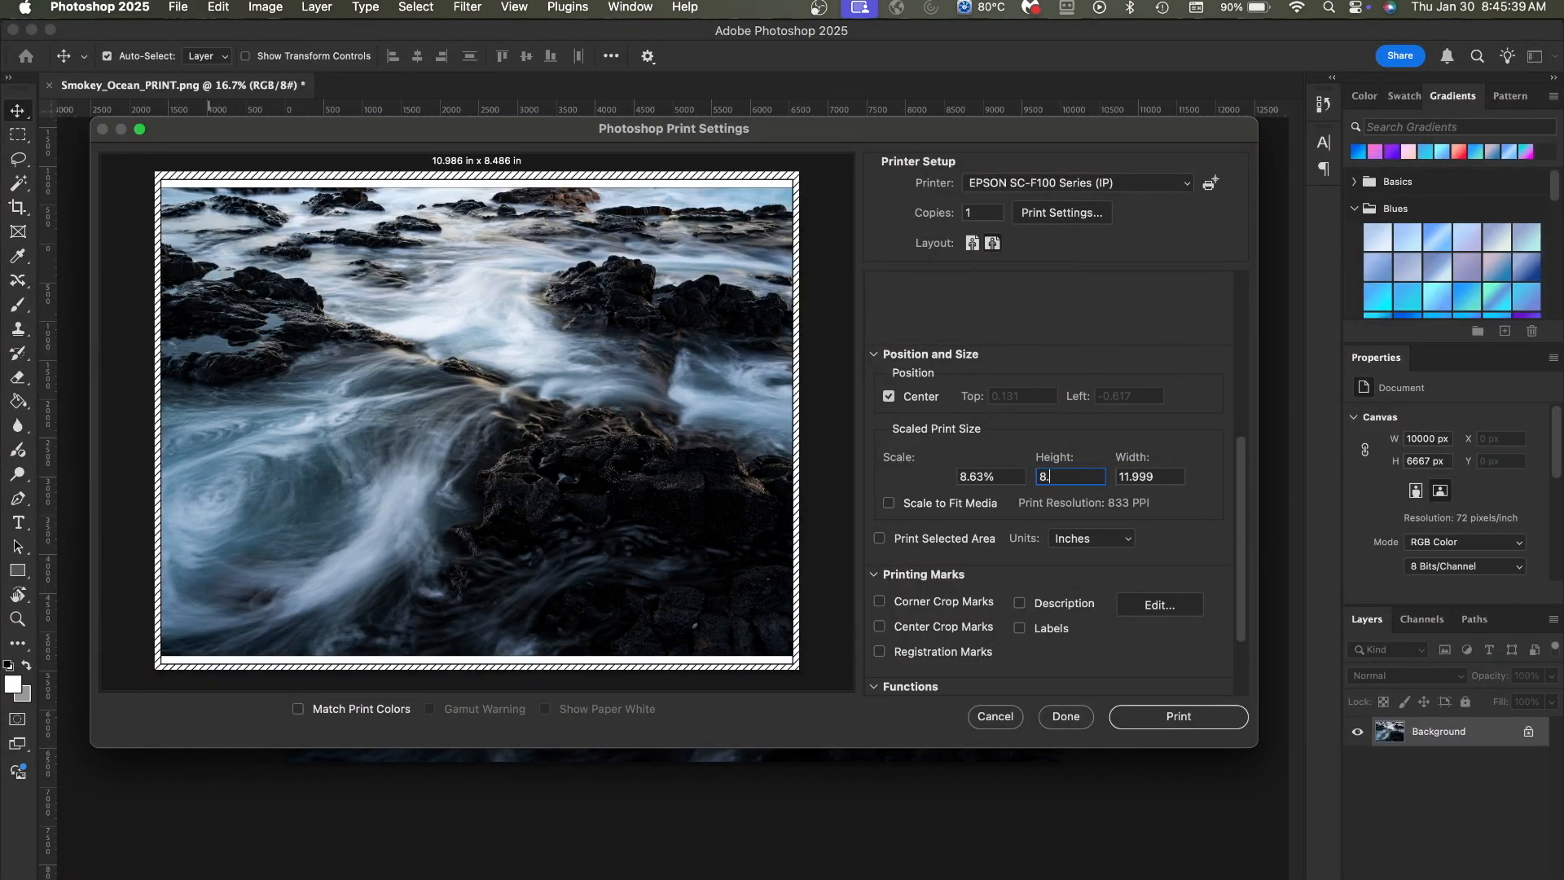
pyautogui.write('2')
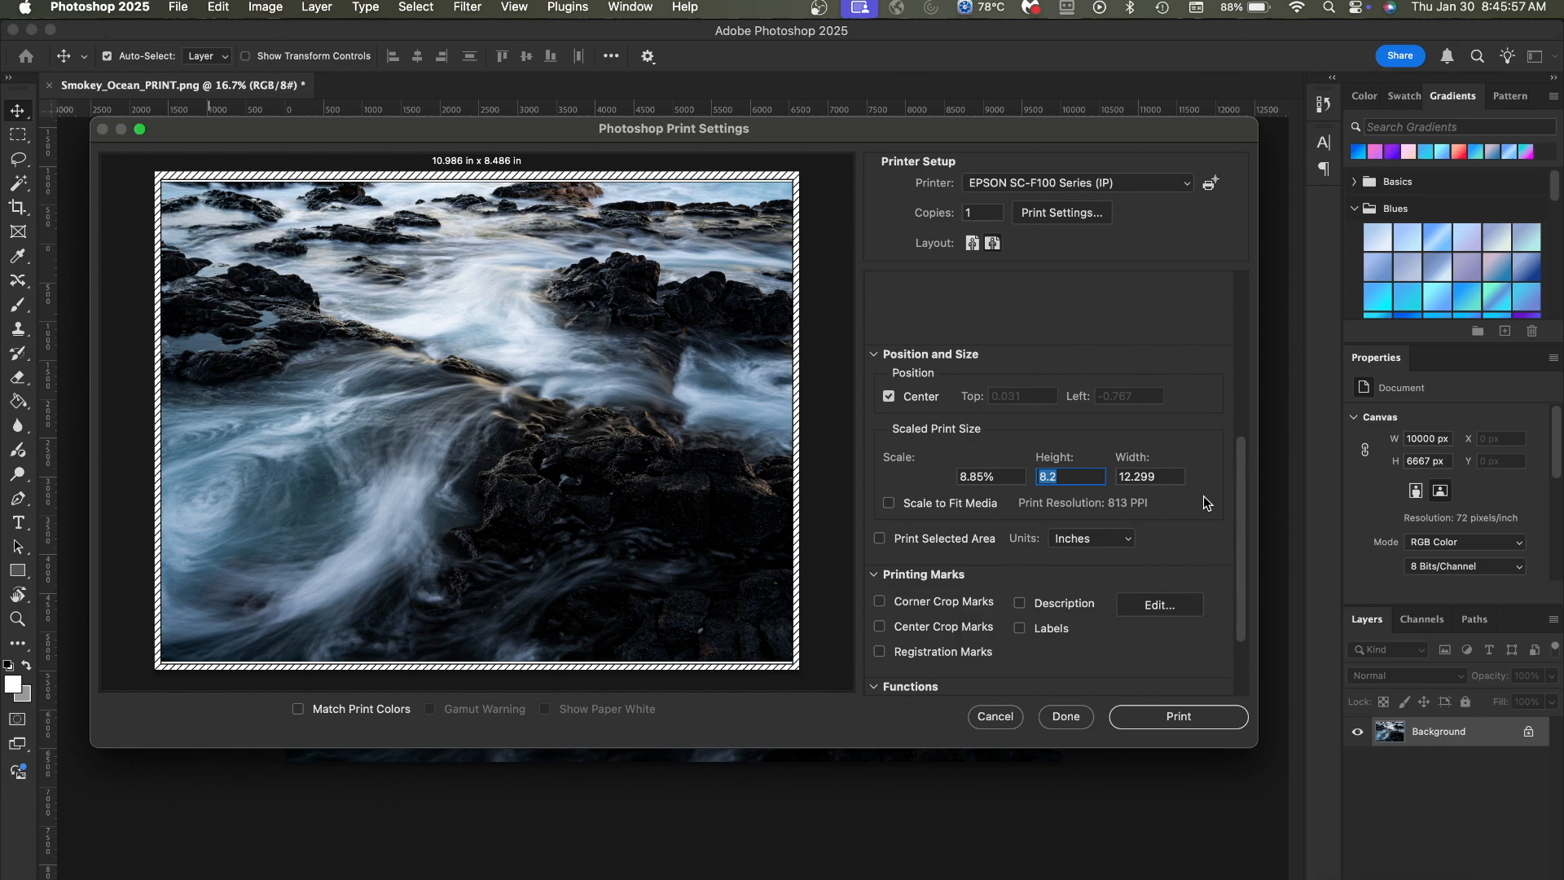
# Switch the color handling to Printer Manages Colors and set it back to Photoshop Manages Colors
pyautogui.scroll(5, 1204, 496)
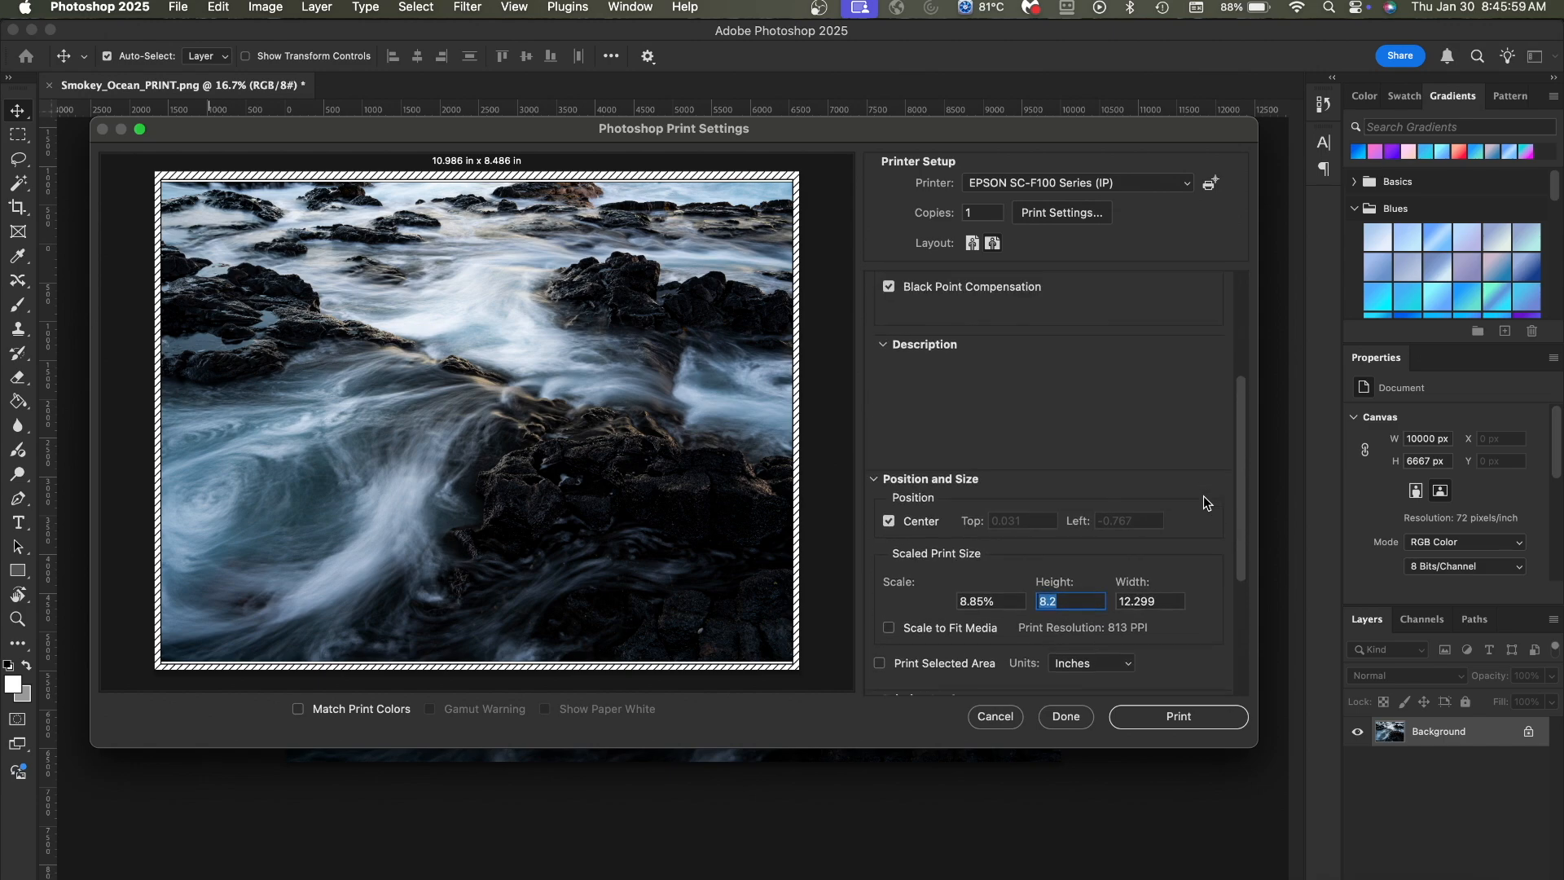
pyautogui.scroll(3, 1204, 503)
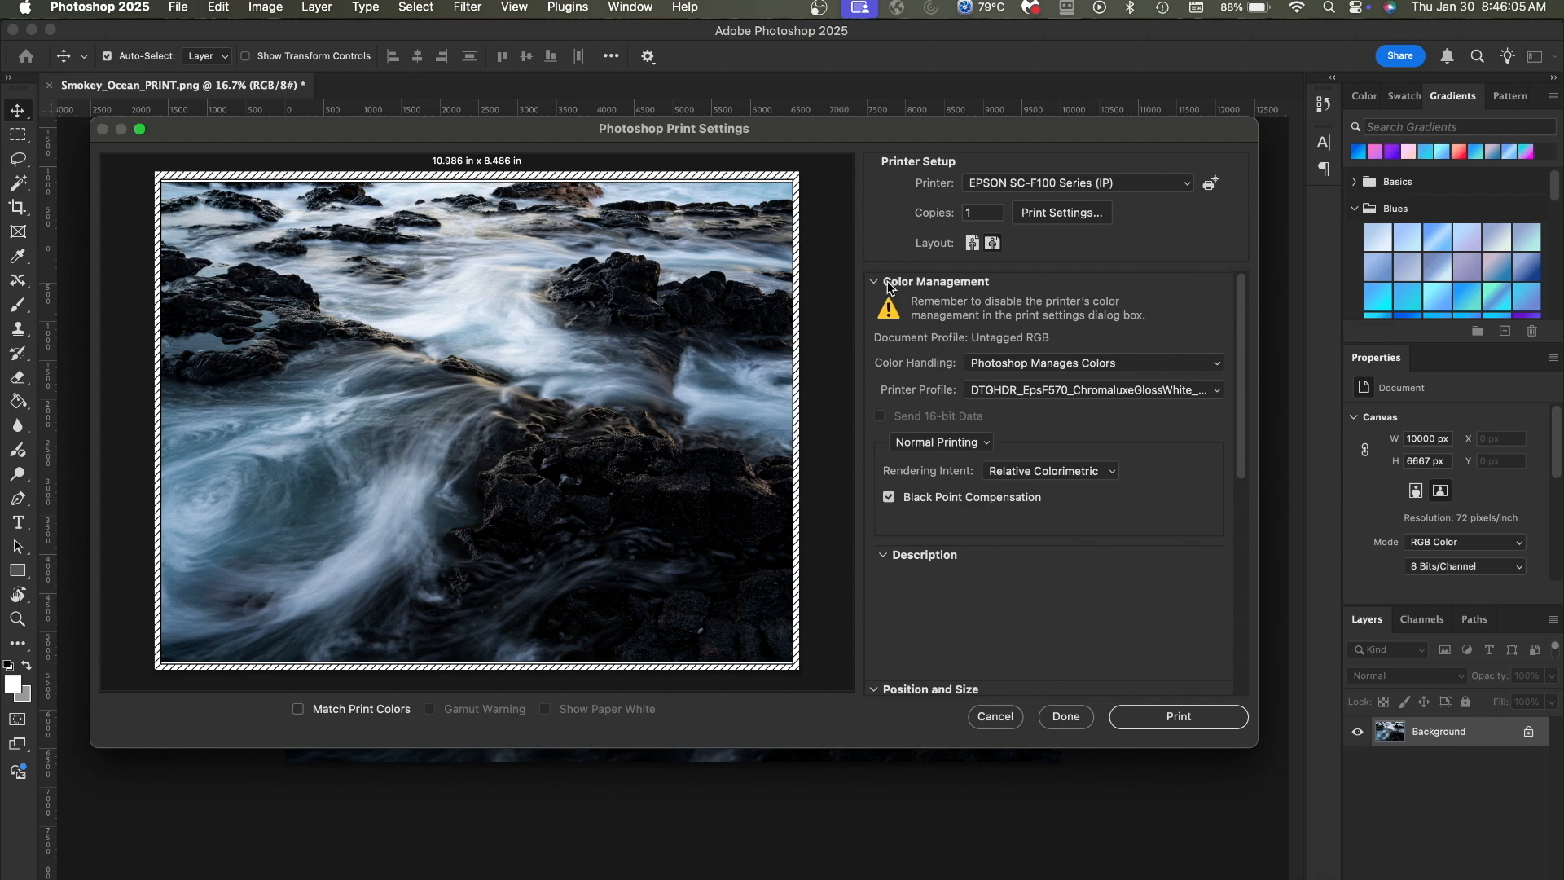
pyautogui.click(1030, 363)
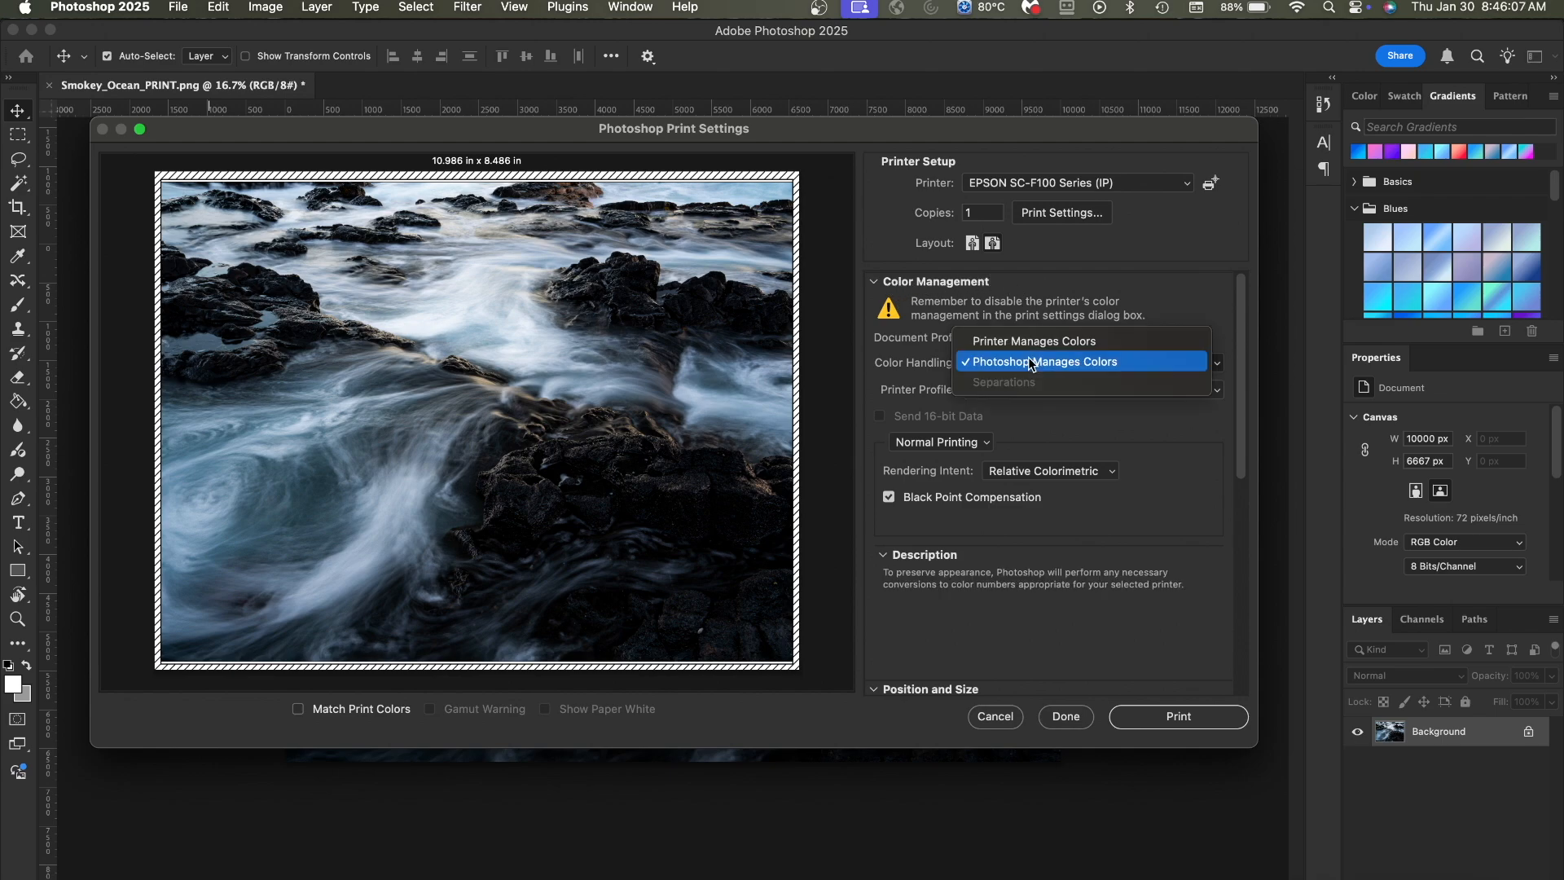
pyautogui.click(1066, 339)
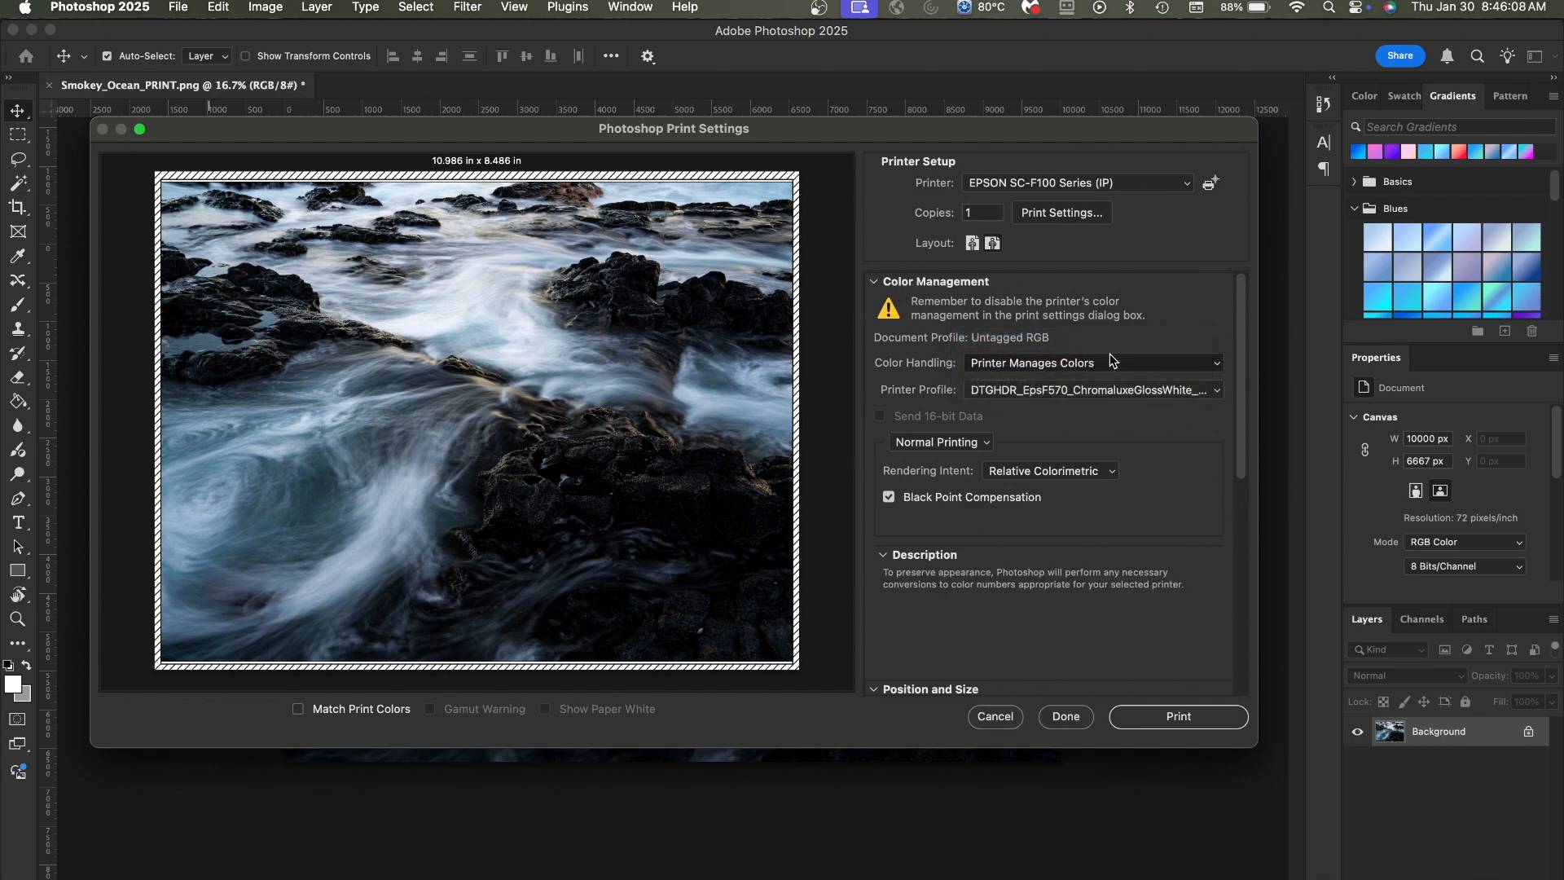
pyautogui.click(1156, 362)
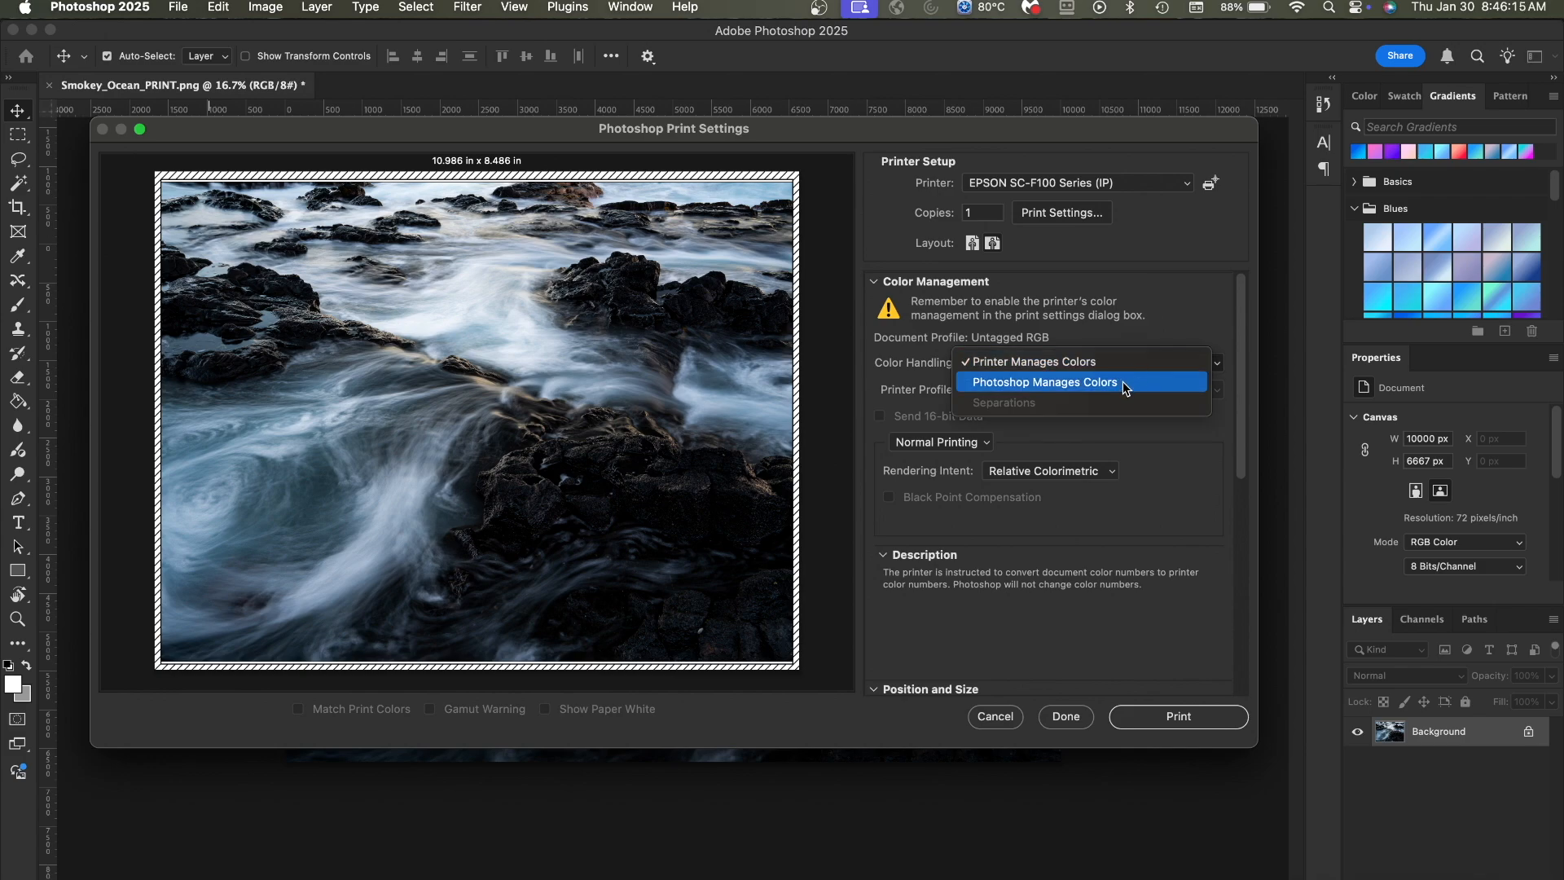
pyautogui.click(1122, 383)
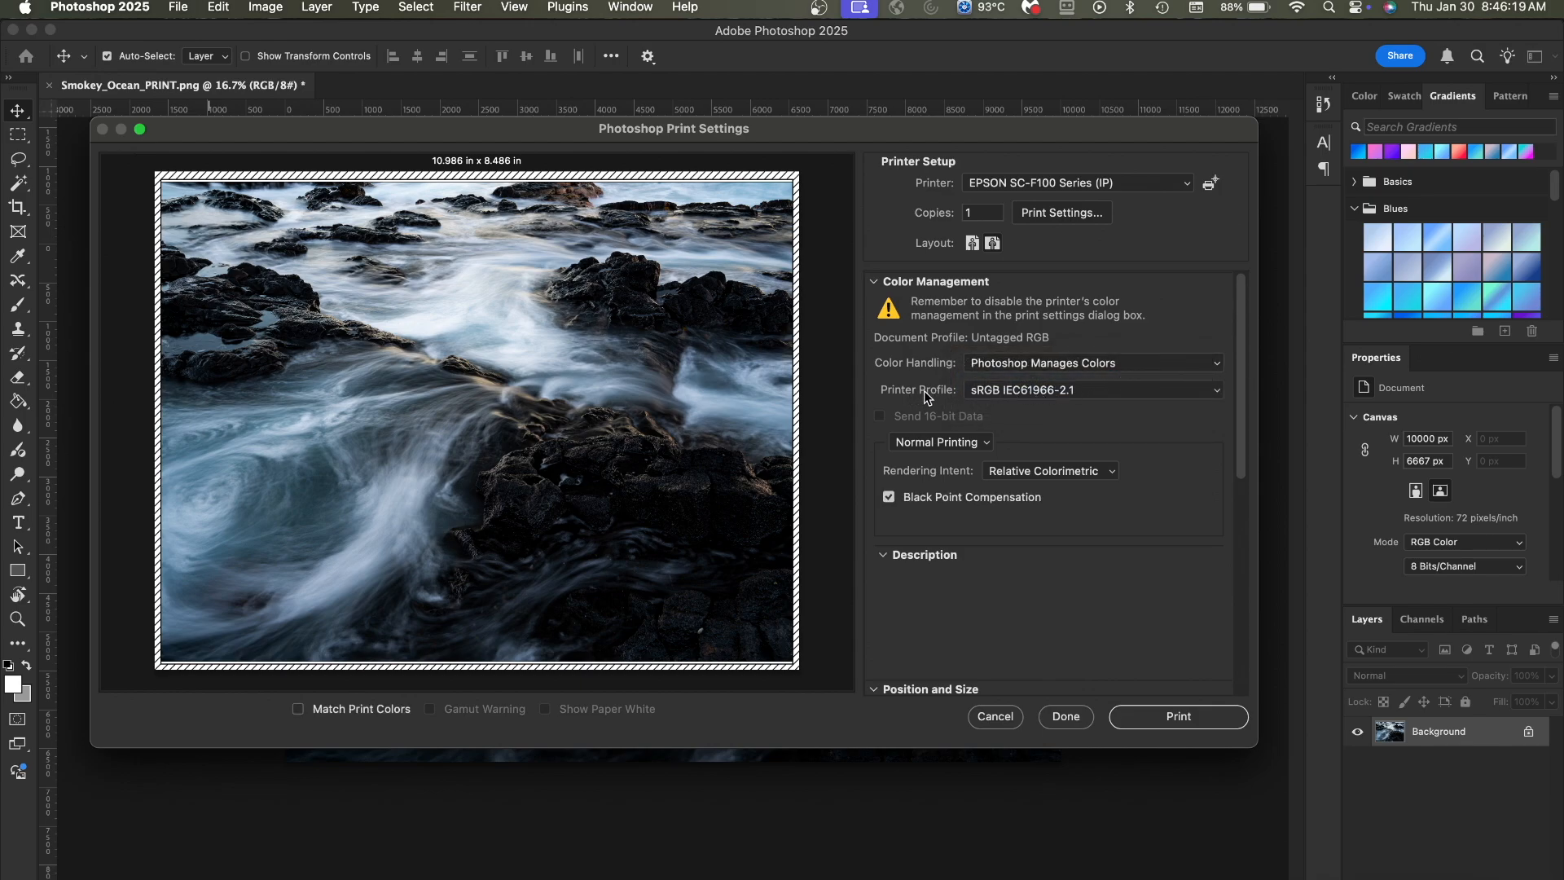
# Browse the available printer profiles and choose Epson SC-F100 Series GeneralPurpose(Rigid)
pyautogui.click(1008, 390)
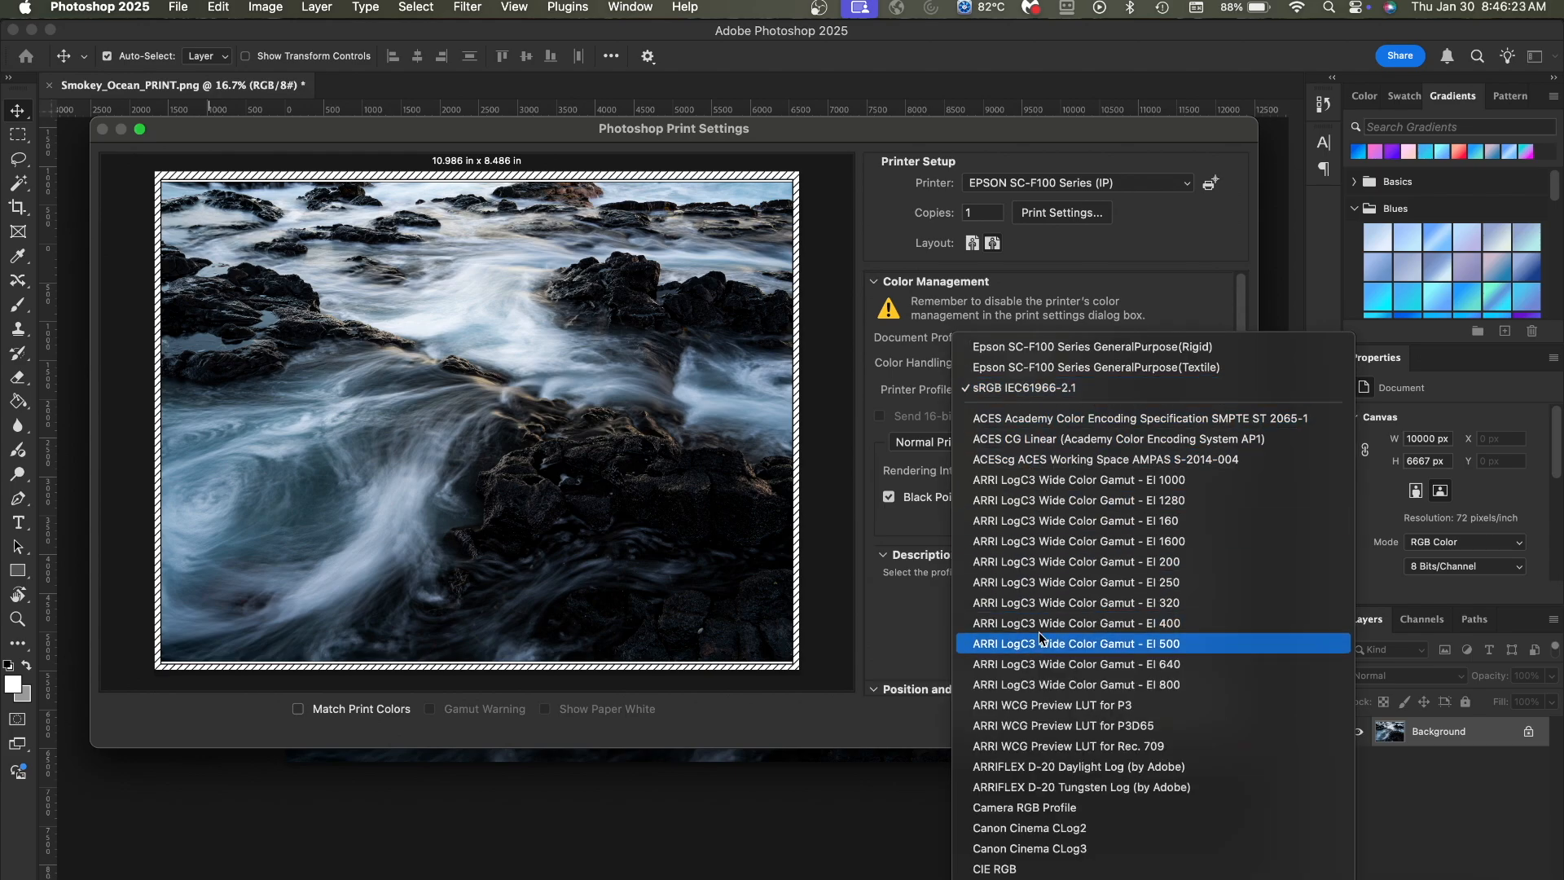
pyautogui.scroll(-5, 1039, 632)
pyautogui.scroll(3, 1039, 633)
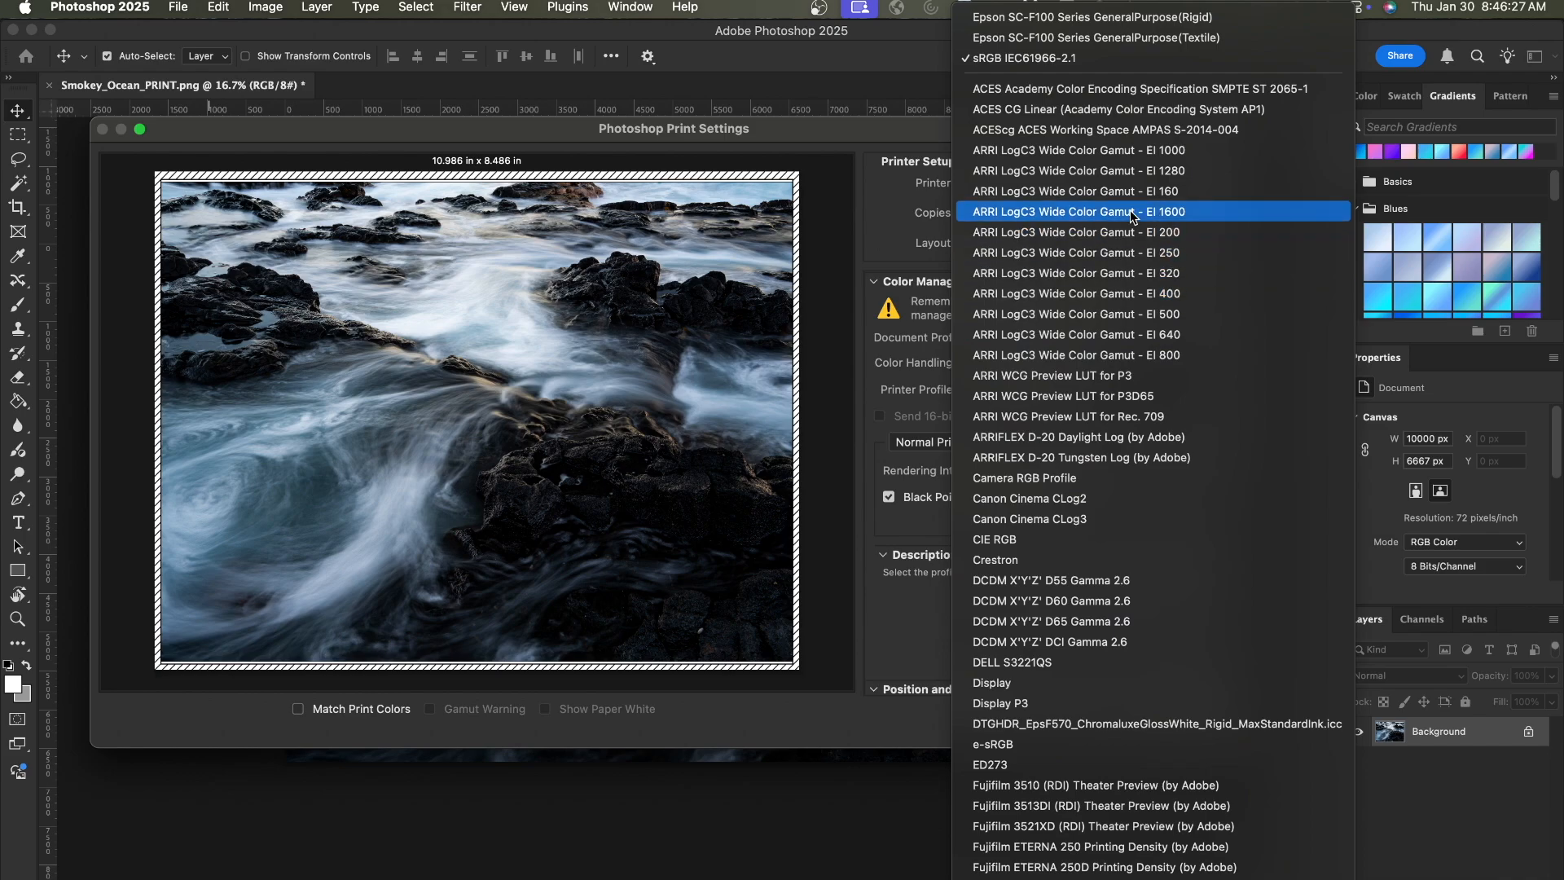
pyautogui.click(916, 228)
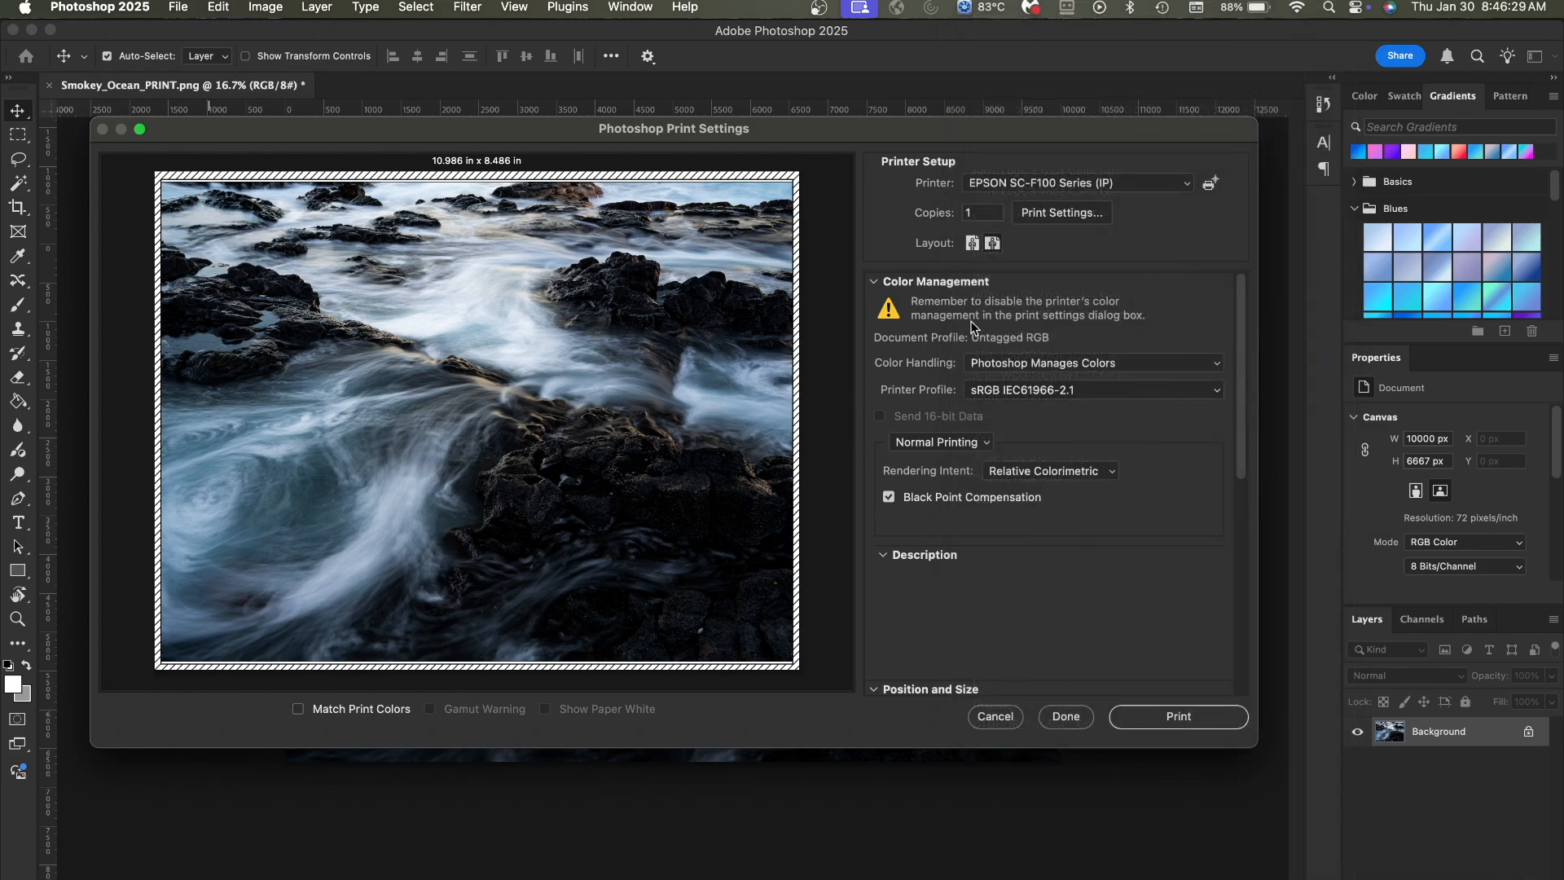
pyautogui.click(999, 393)
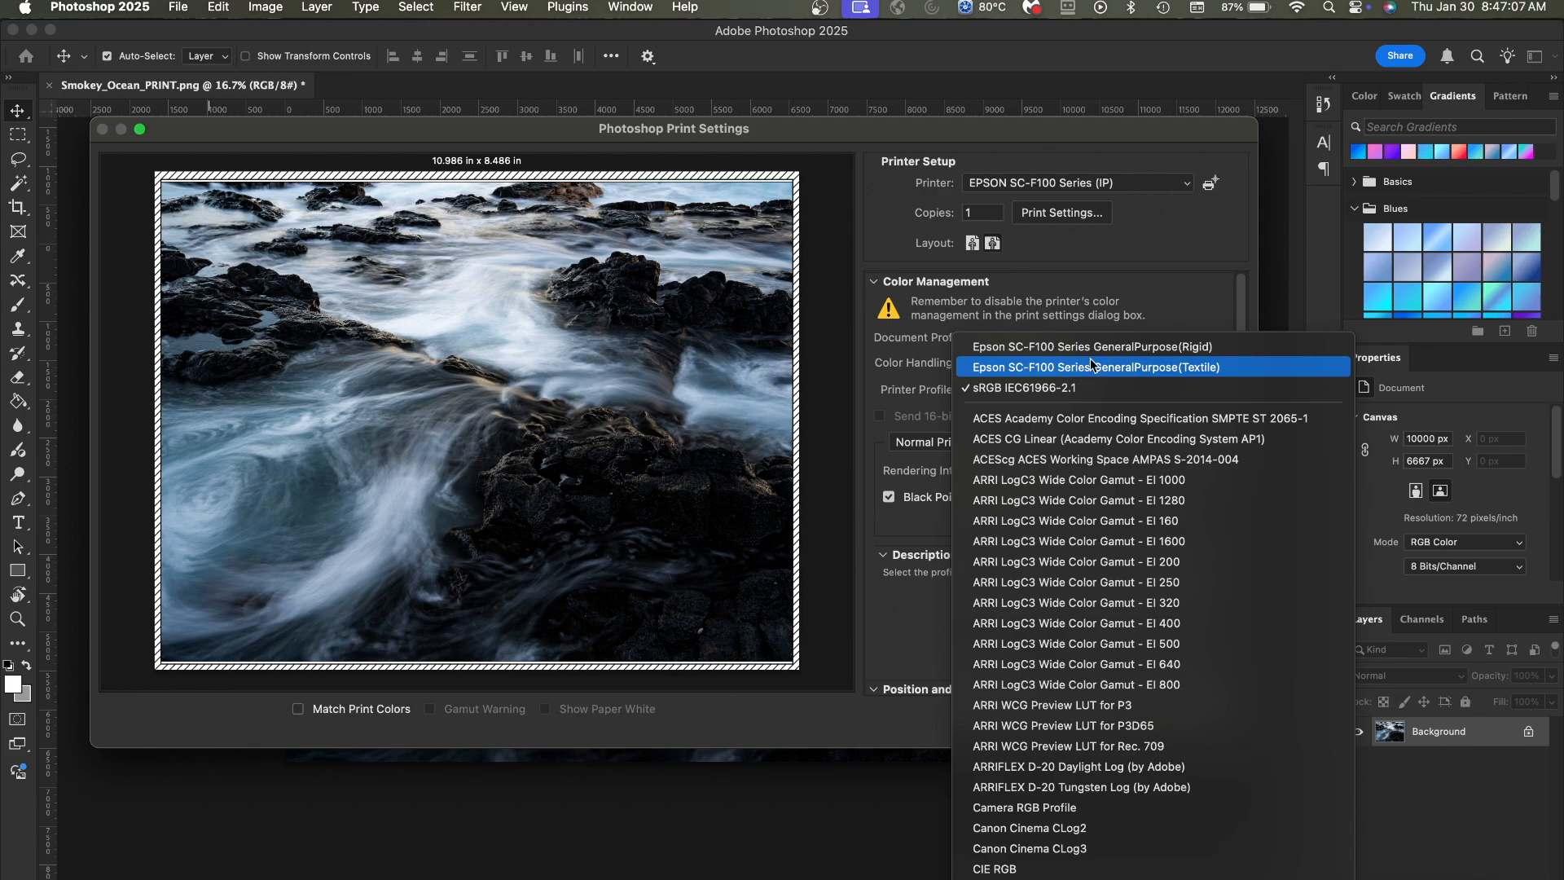
pyautogui.click(1049, 348)
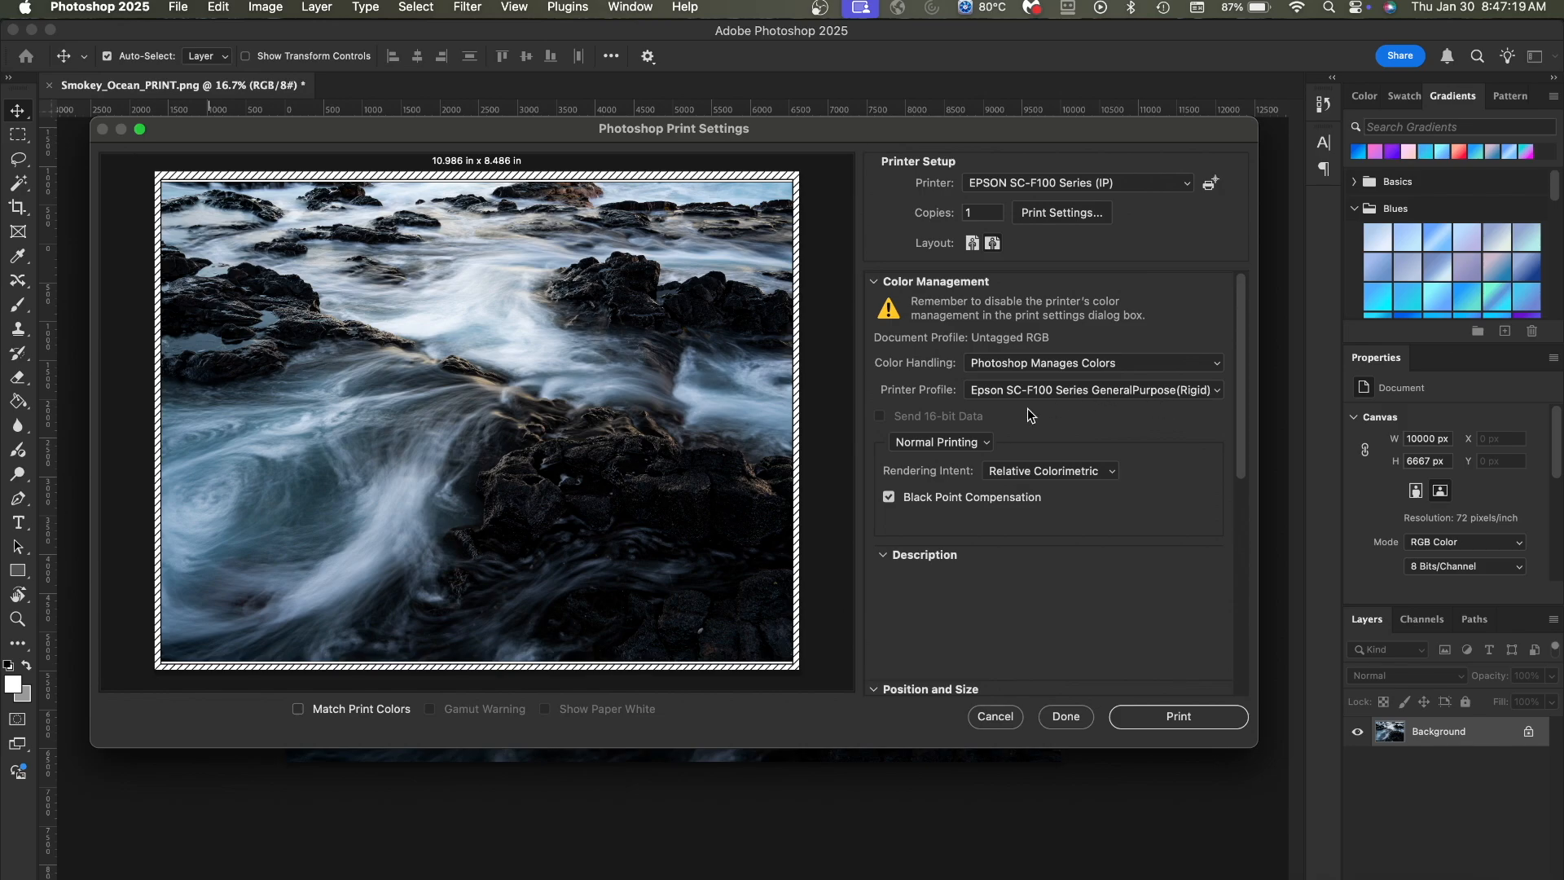
# Check the printer choices in the driver's print dialog and in the printer setup, keeping EPSON SC-F100 Series (IP)
pyautogui.moveTo(1046, 492)
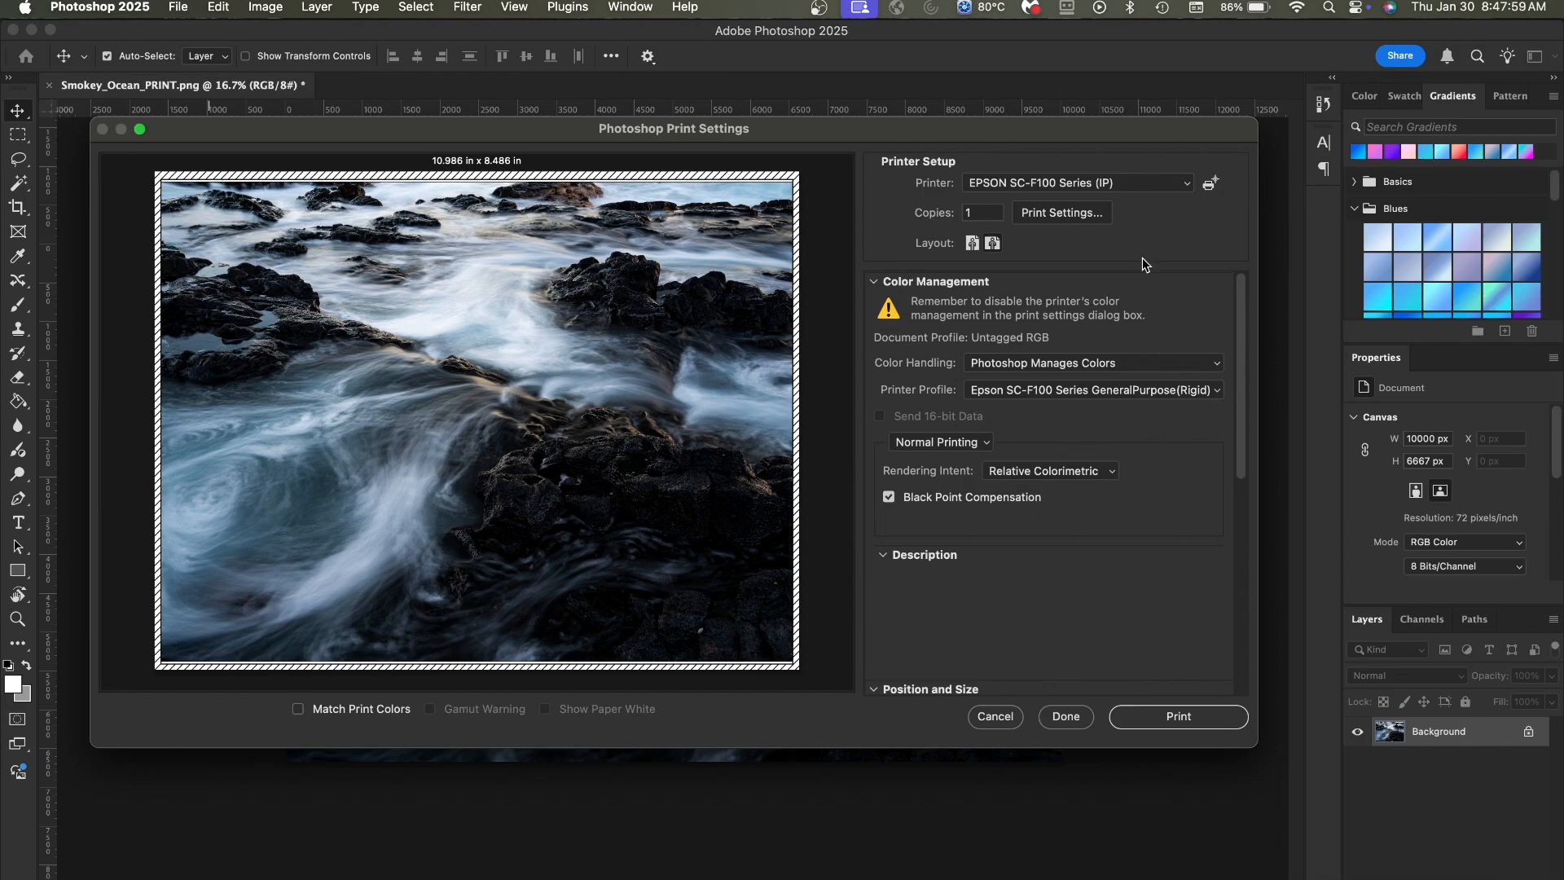
pyautogui.click(1070, 214)
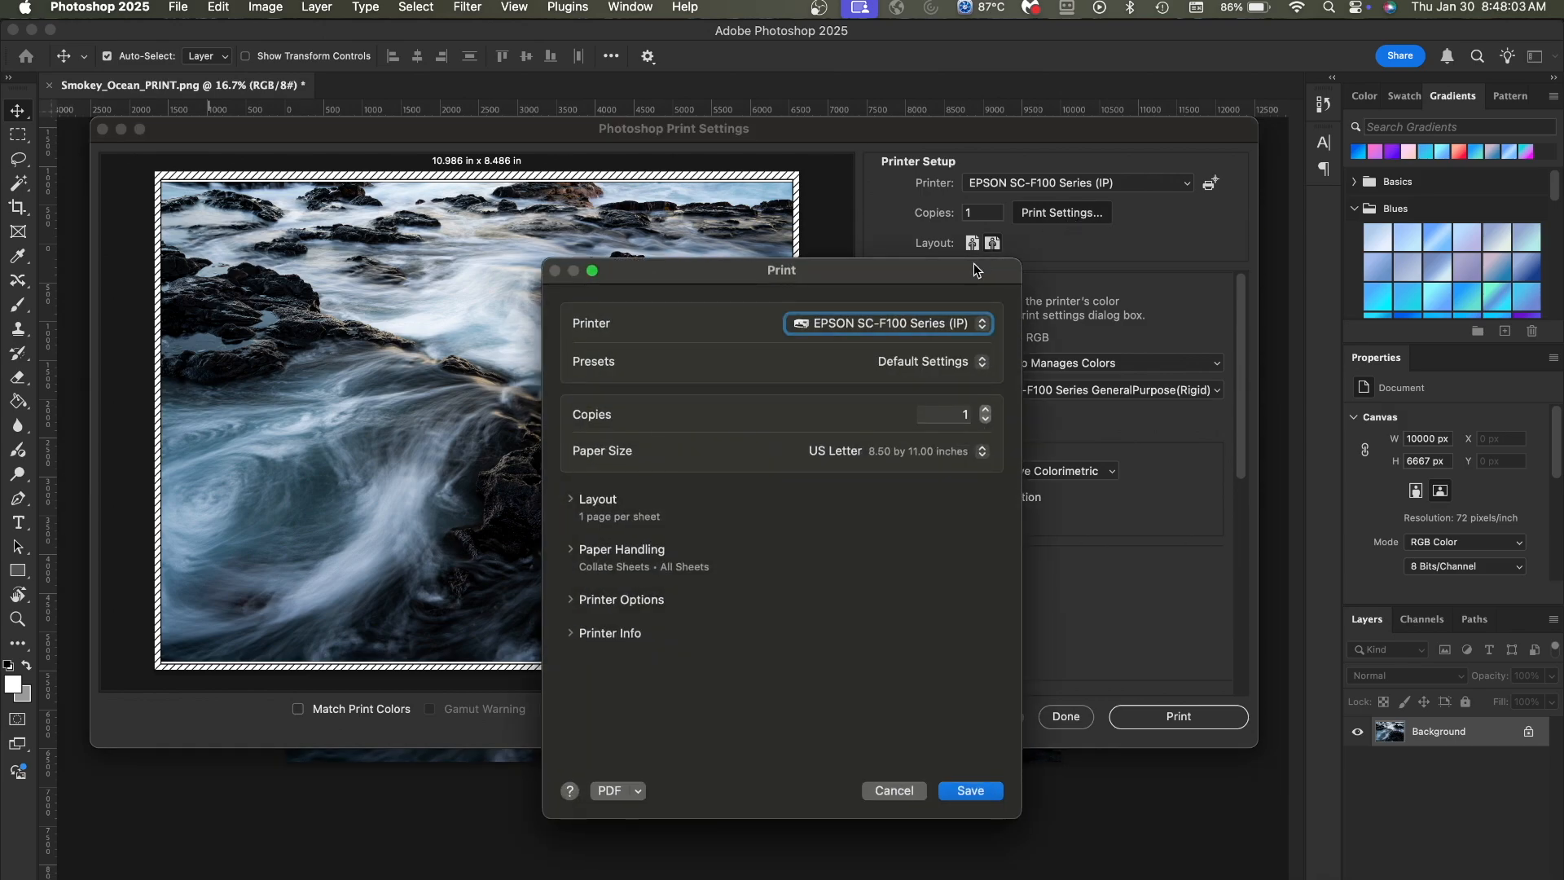
pyautogui.moveTo(937, 273); pyautogui.dragTo(849, 181)
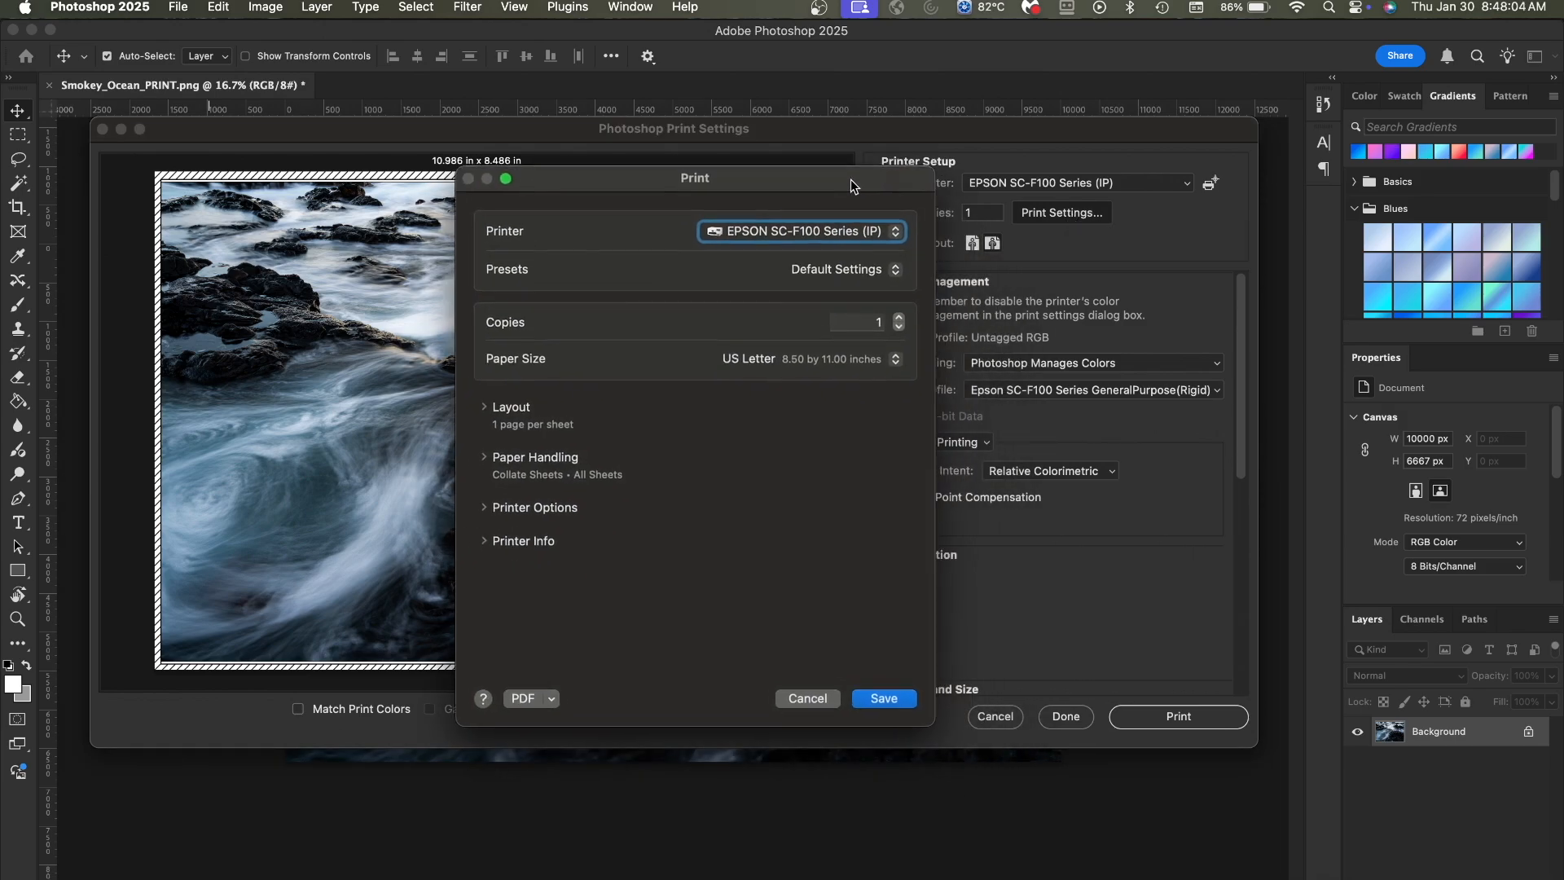
pyautogui.click(889, 235)
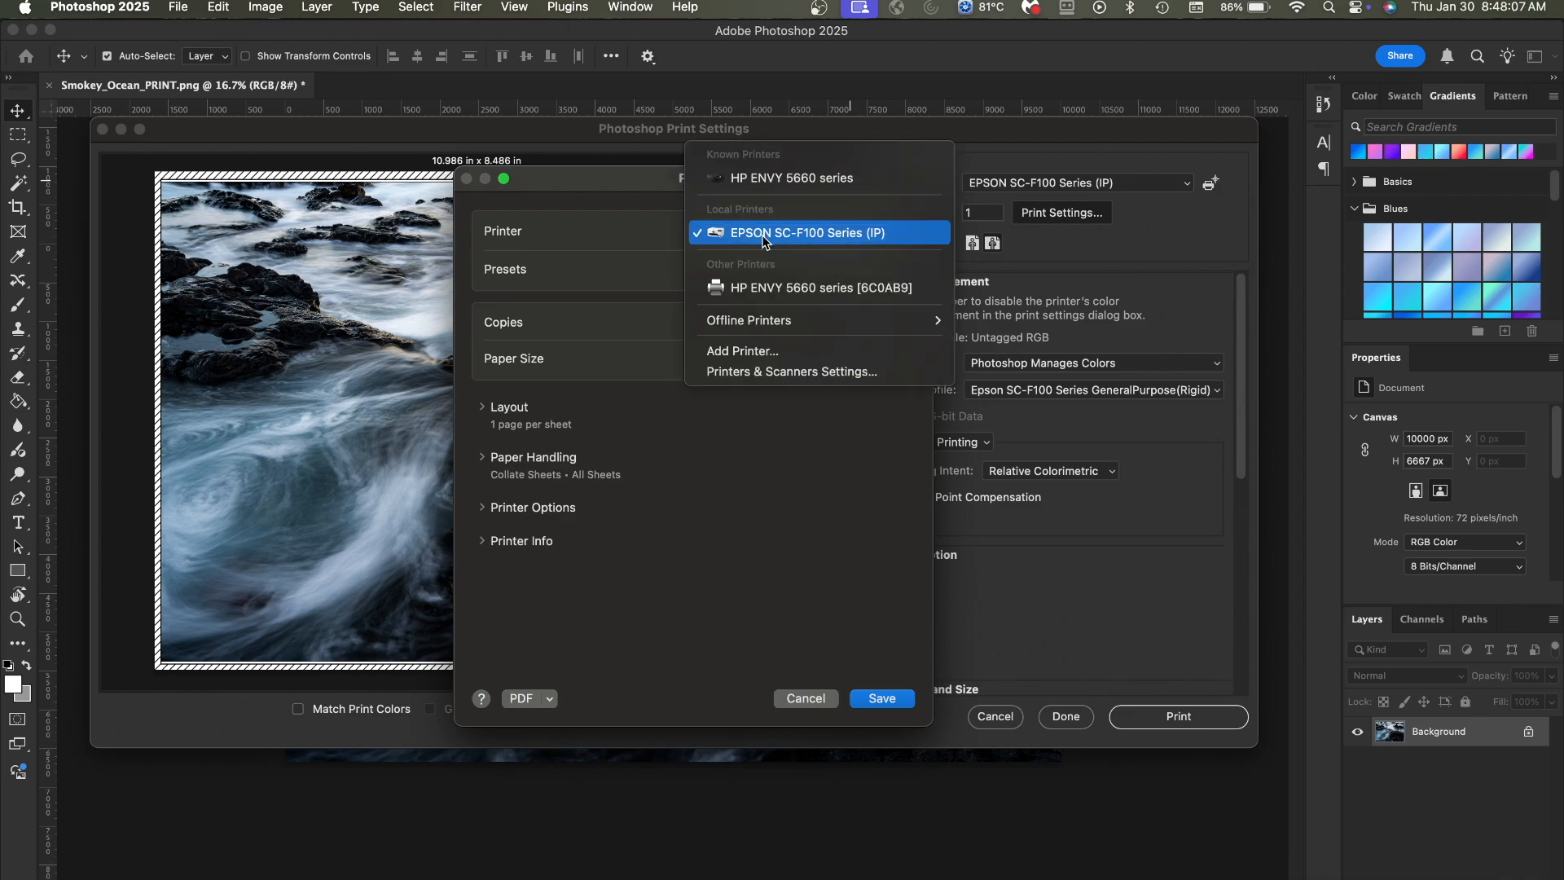
pyautogui.click(649, 246)
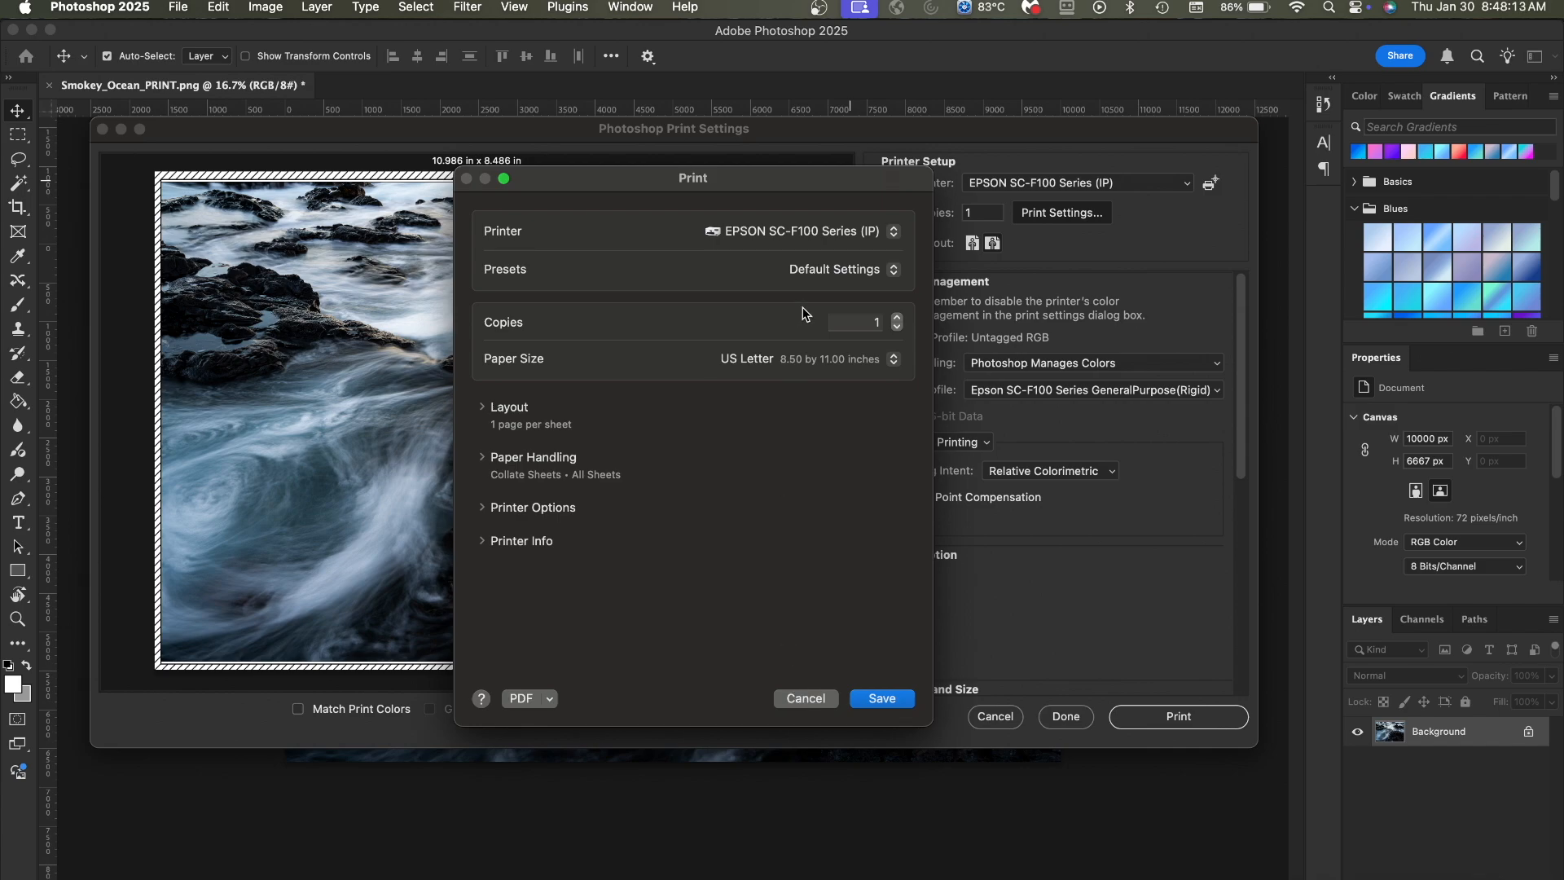
pyautogui.click(802, 698)
pyautogui.click(1083, 182)
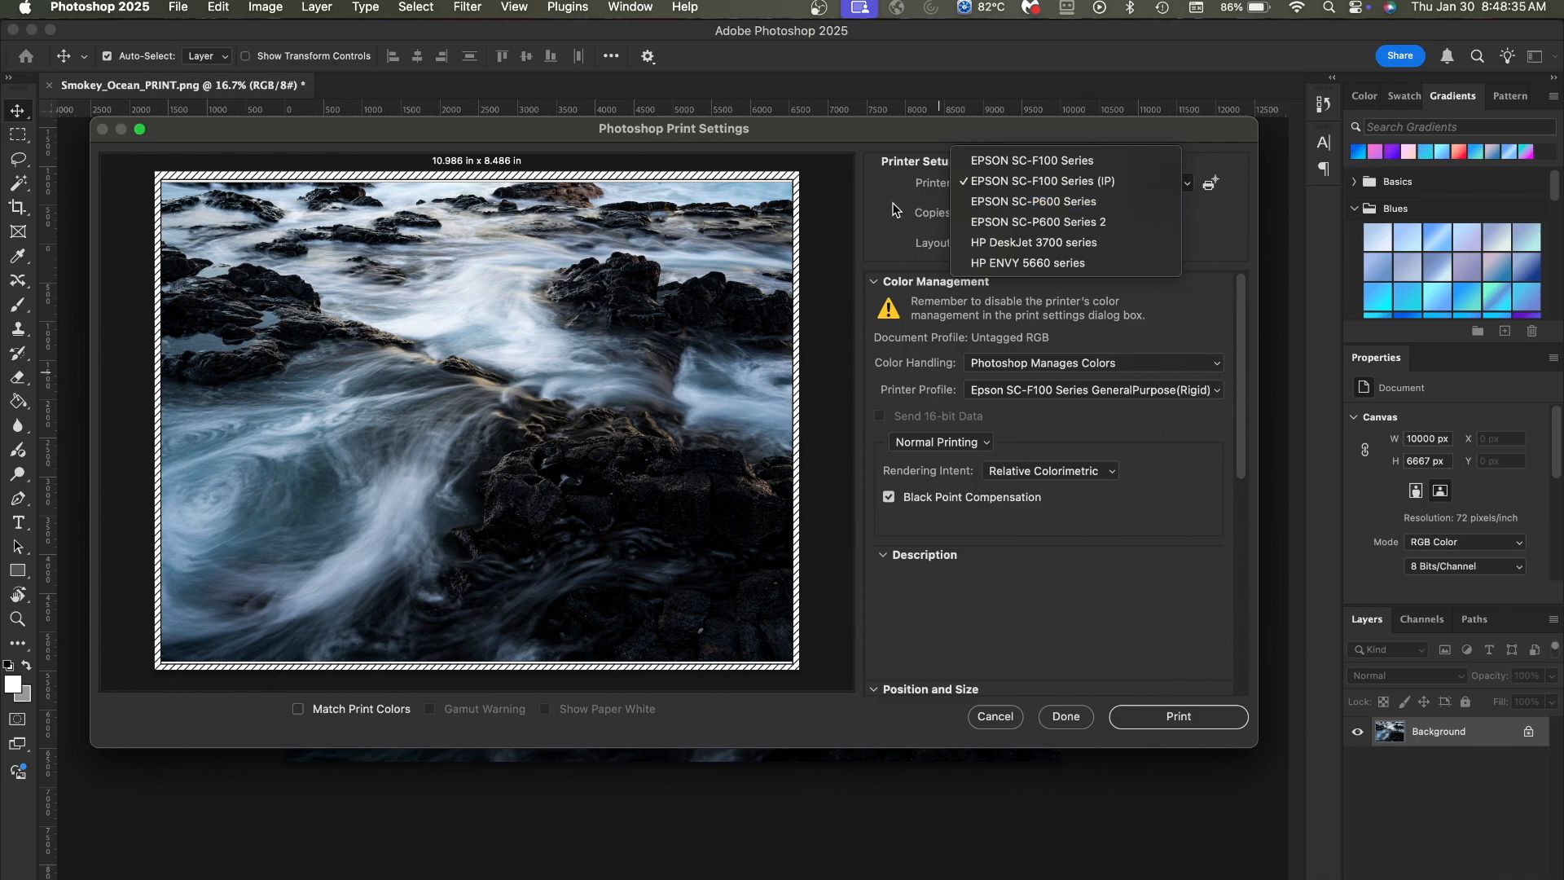
pyautogui.click(944, 199)
# Open the driver's print dialog for the EPSON SC-F100 and check the paper size choices, keeping US Letter
pyautogui.click(1053, 212)
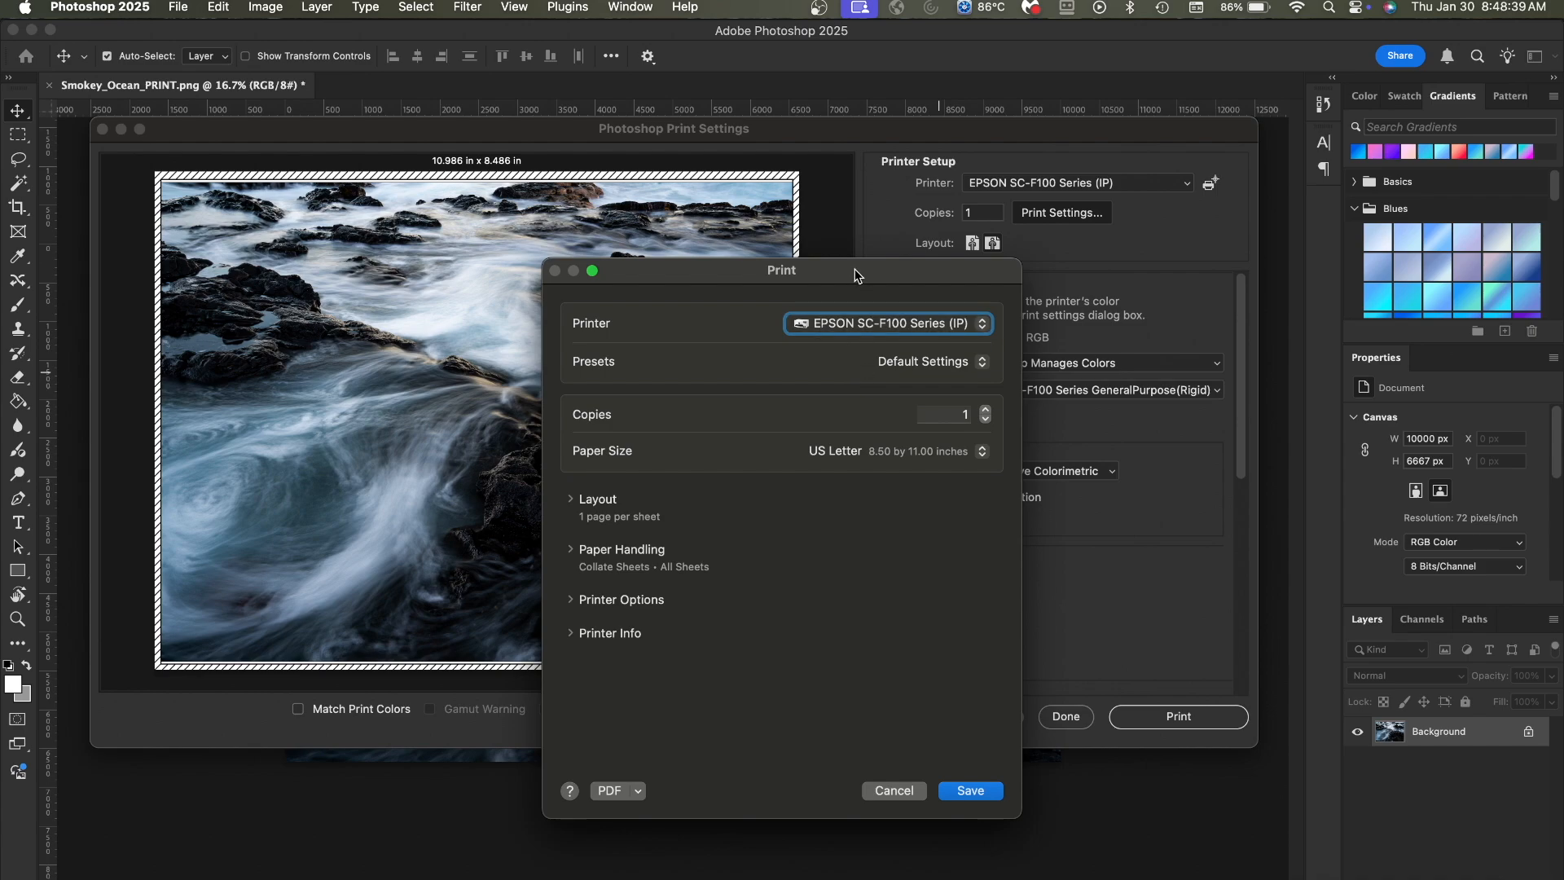
pyautogui.moveTo(854, 269); pyautogui.dragTo(810, 136)
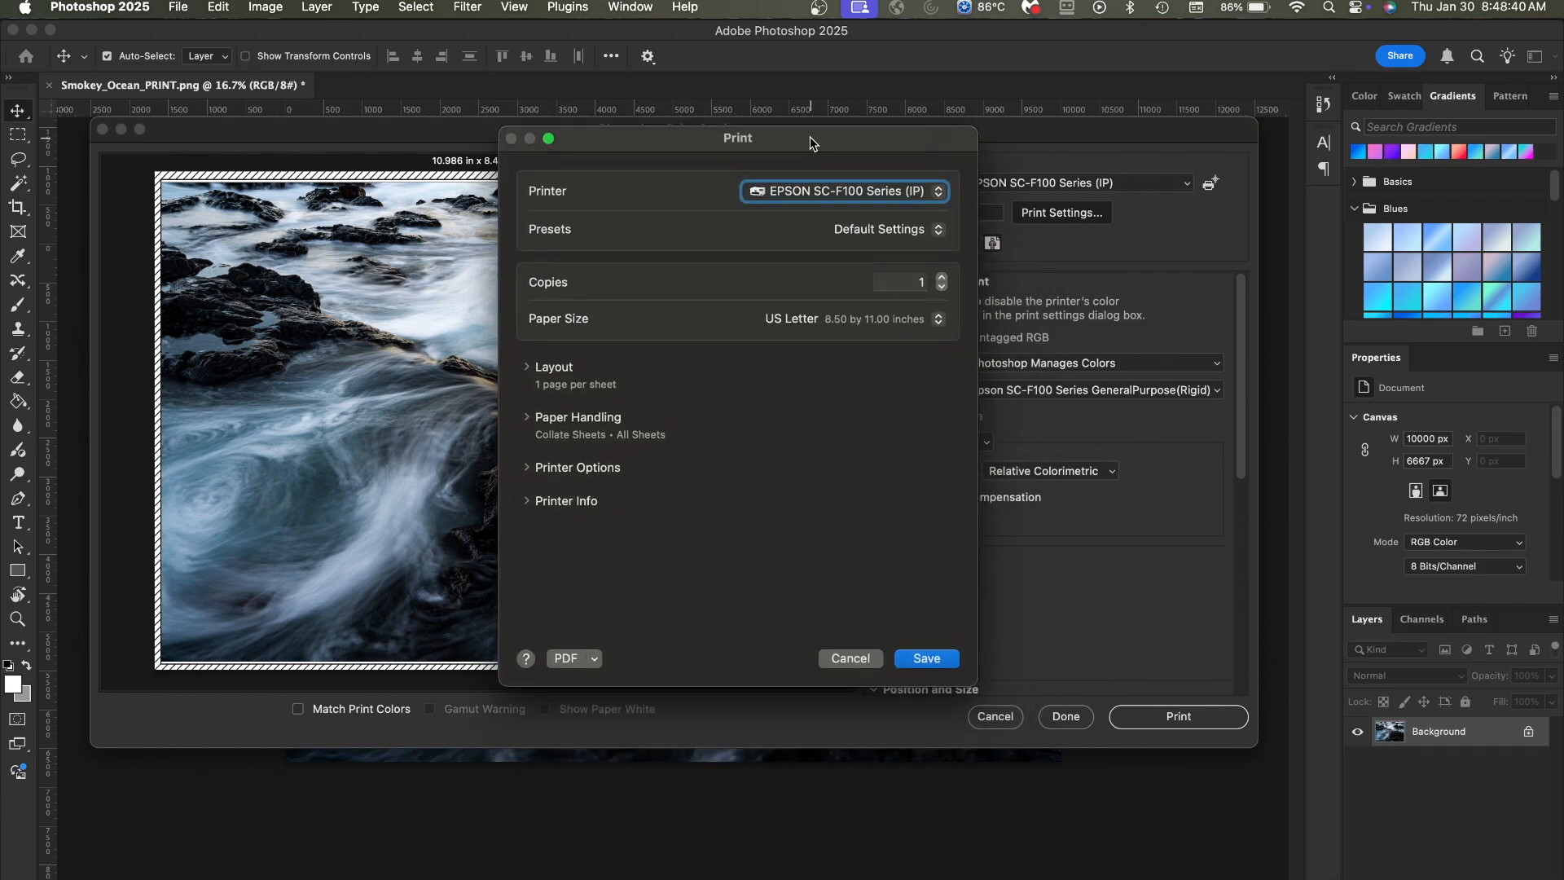
pyautogui.click(872, 327)
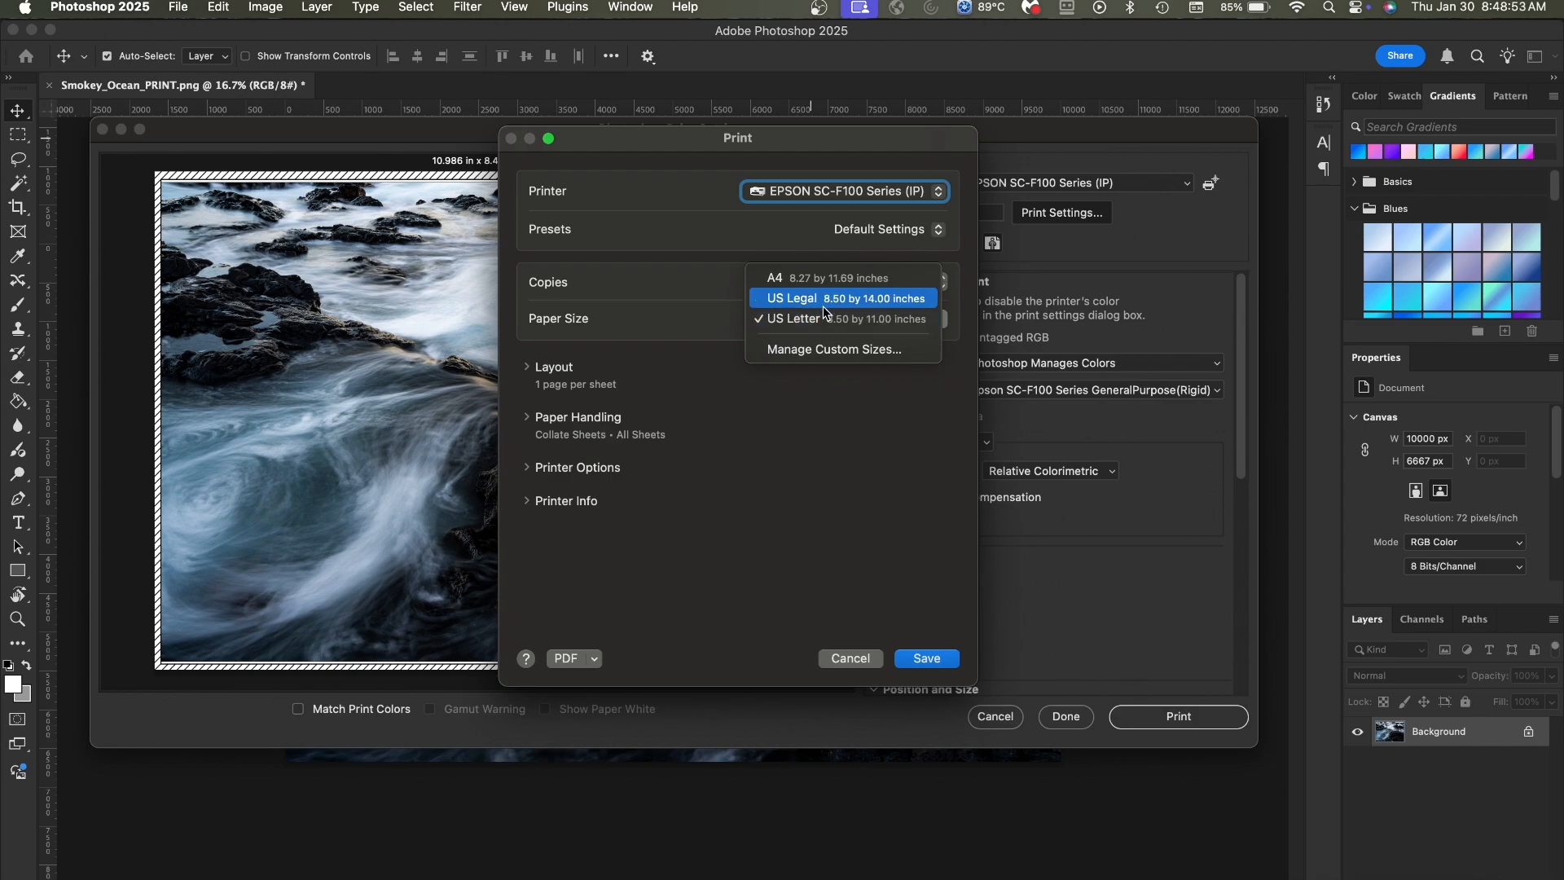
pyautogui.click(809, 408)
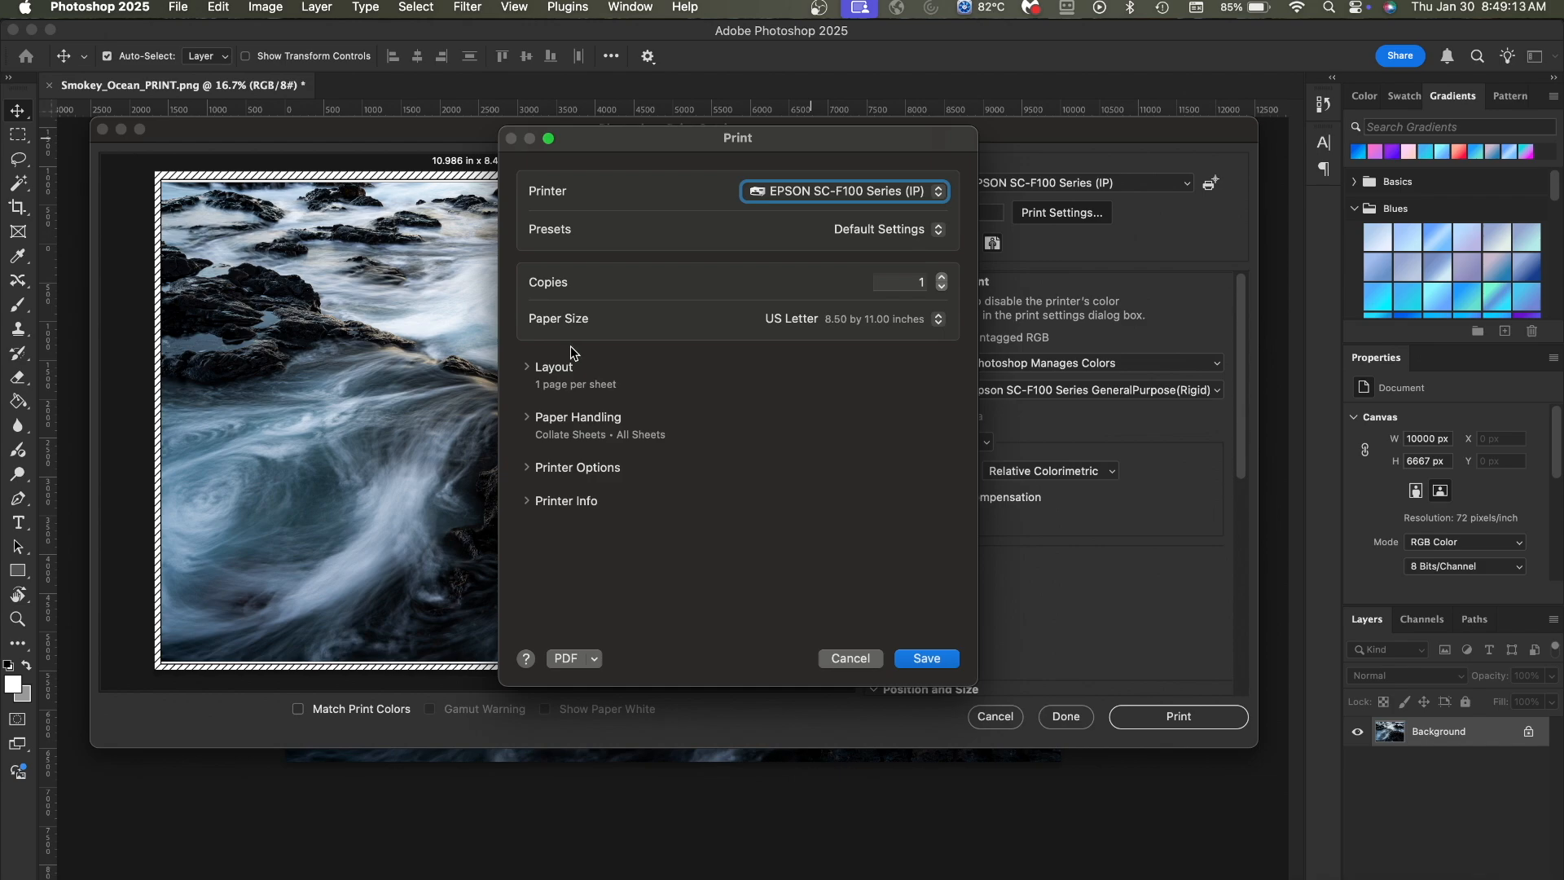
# Review the Layout and Paper Handling options in the driver's print dialog, including page orientation, horizontal flip and scaling
pyautogui.click(527, 368)
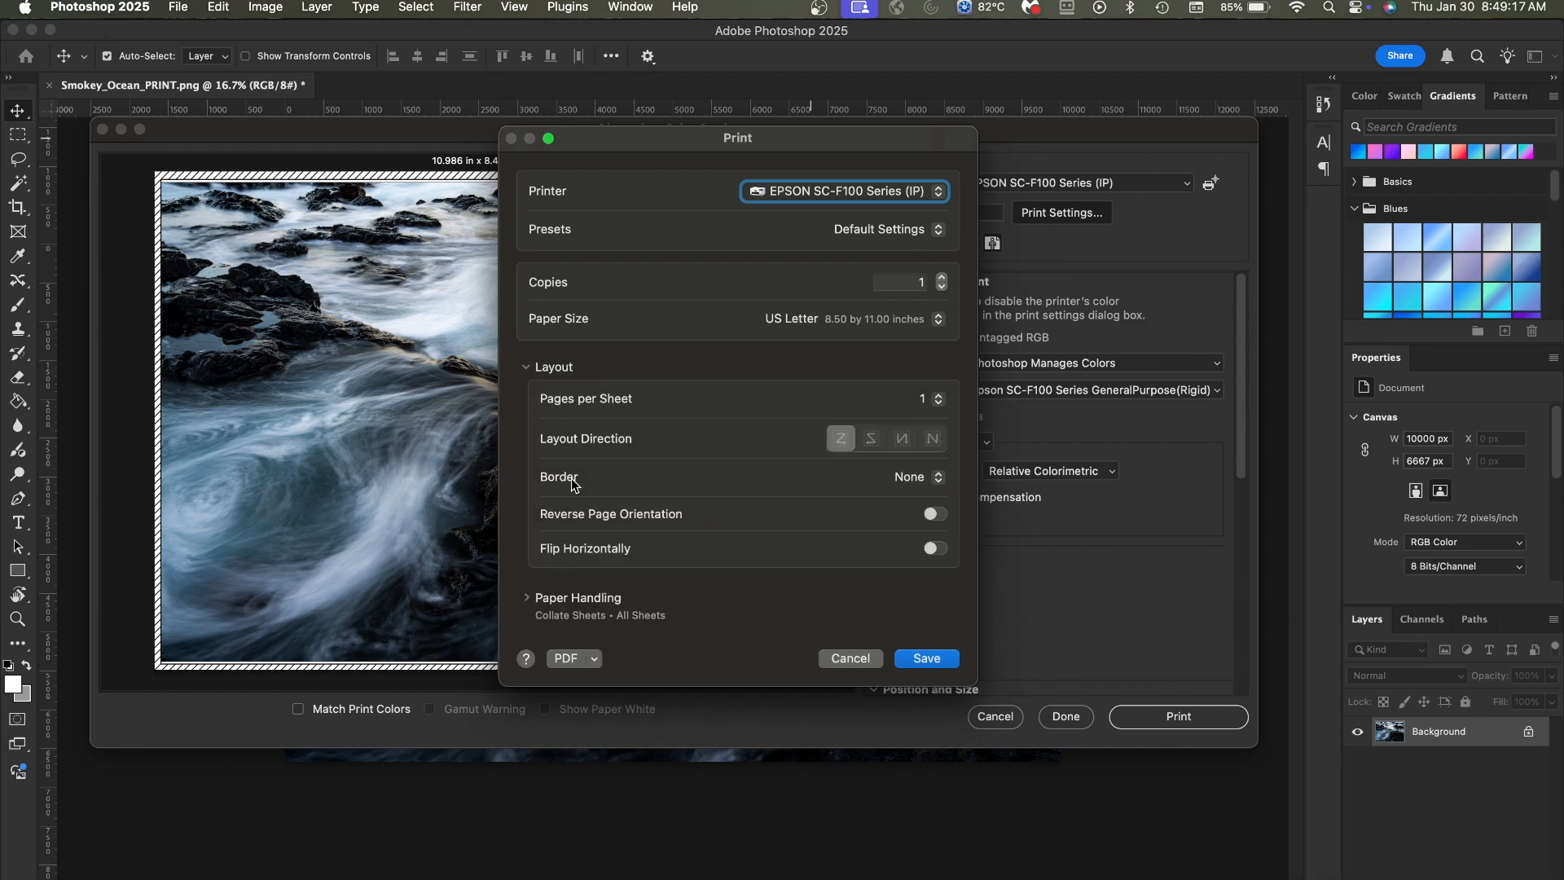
pyautogui.click(527, 601)
pyautogui.scroll(-3, 649, 588)
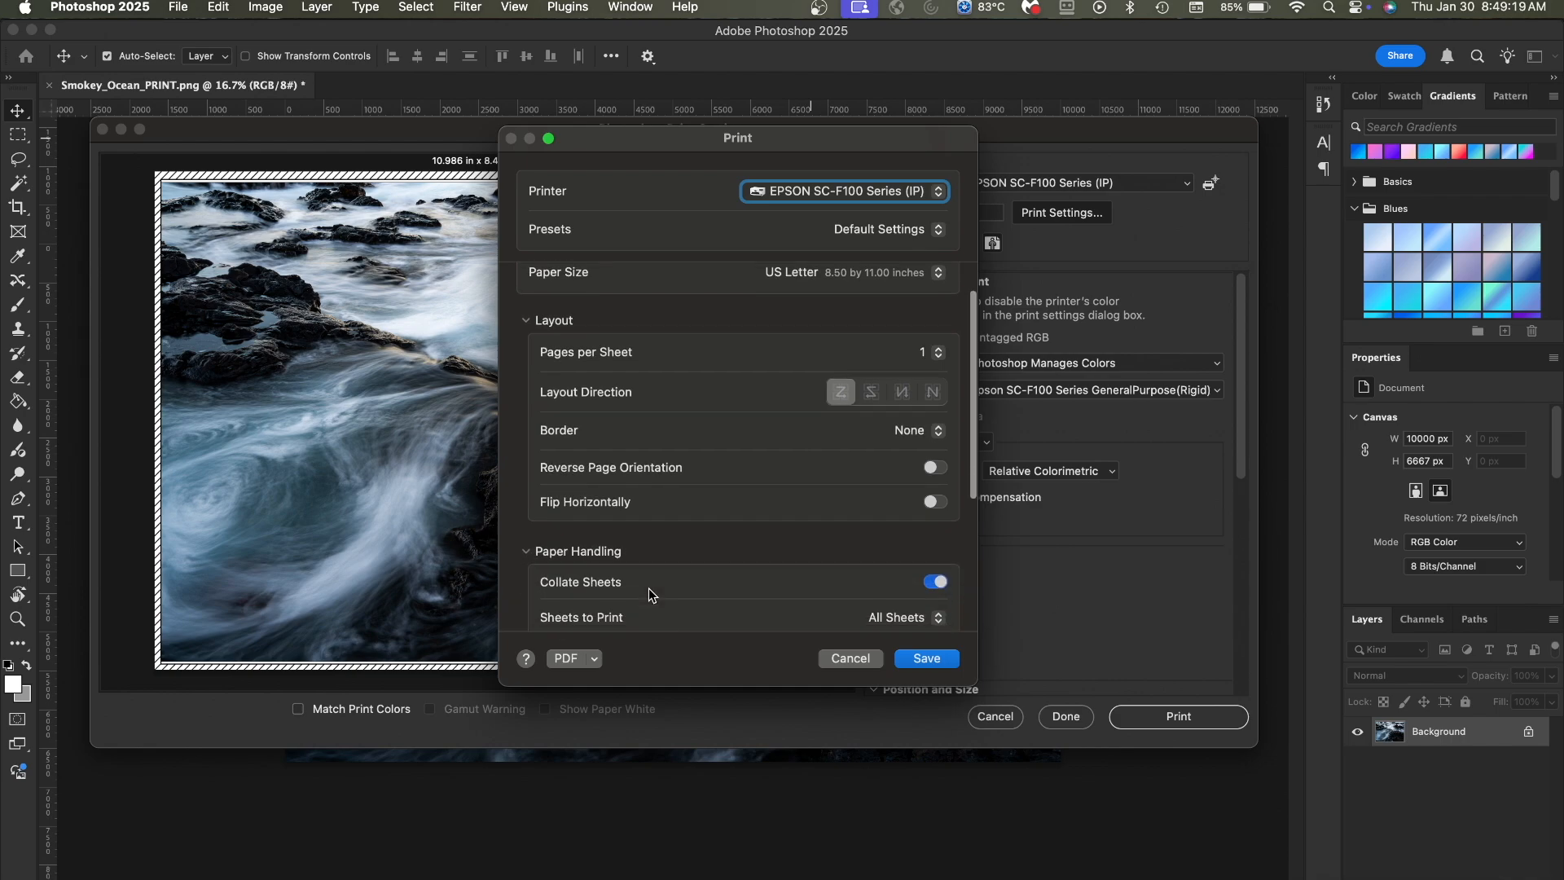
pyautogui.scroll(-2, 649, 589)
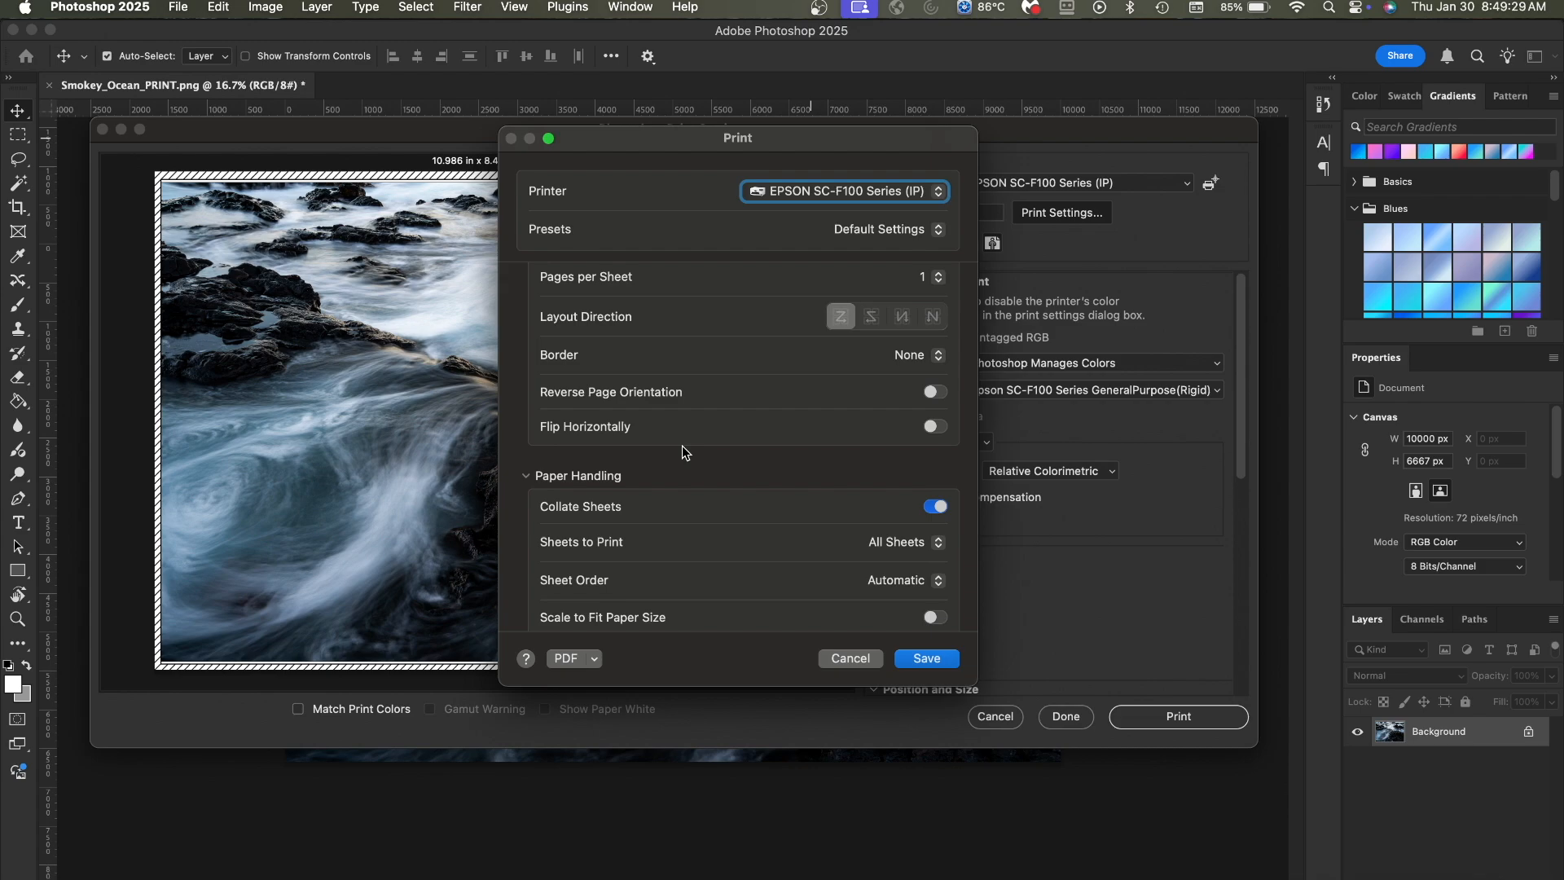
pyautogui.scroll(-3, 682, 446)
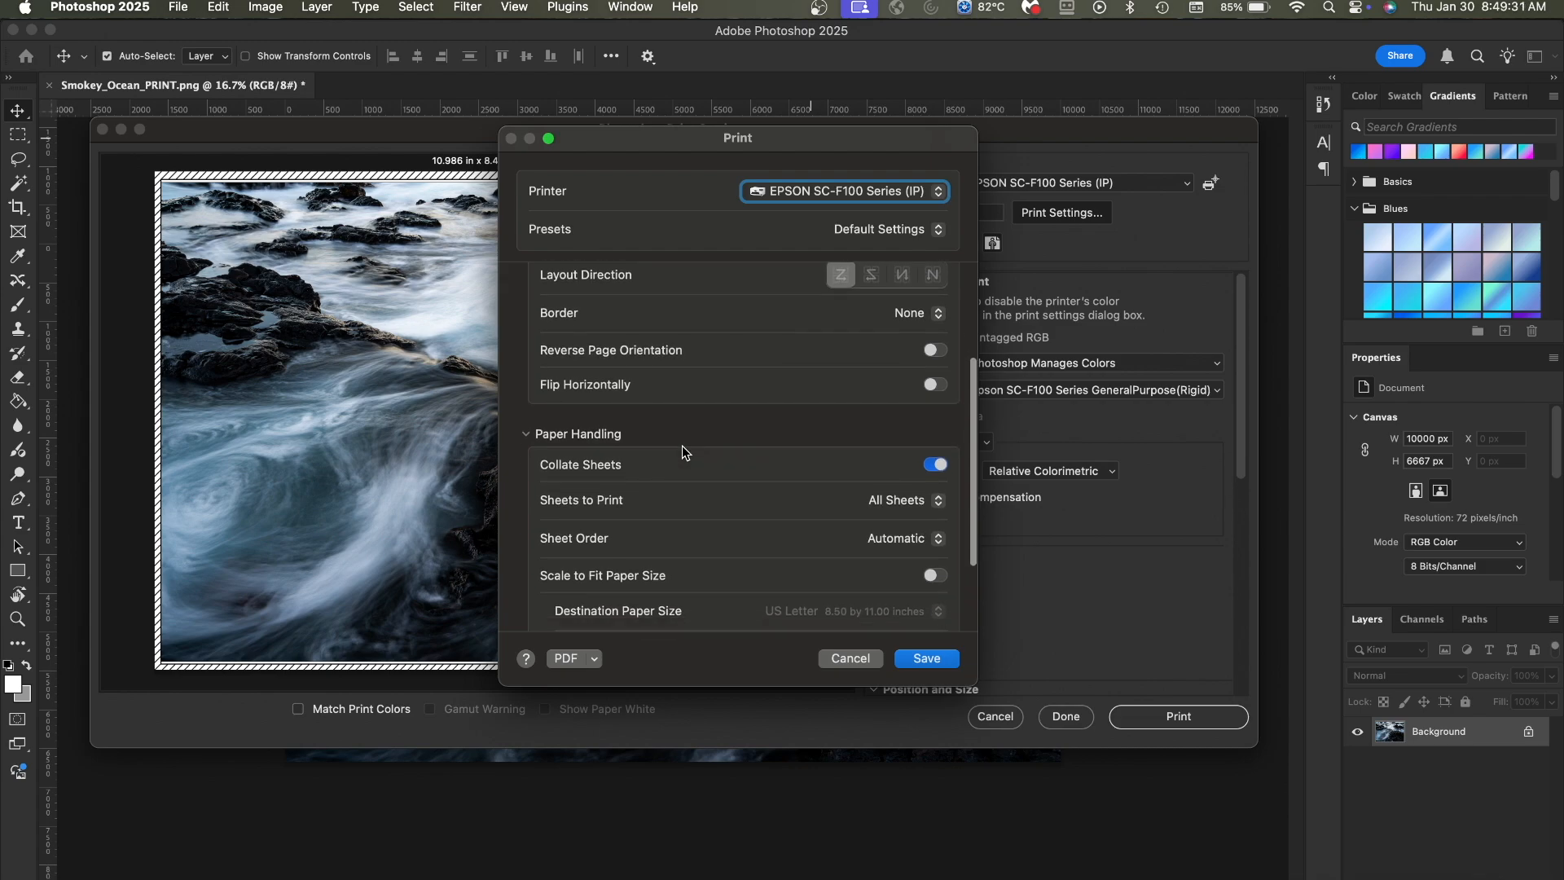
pyautogui.scroll(-2, 682, 446)
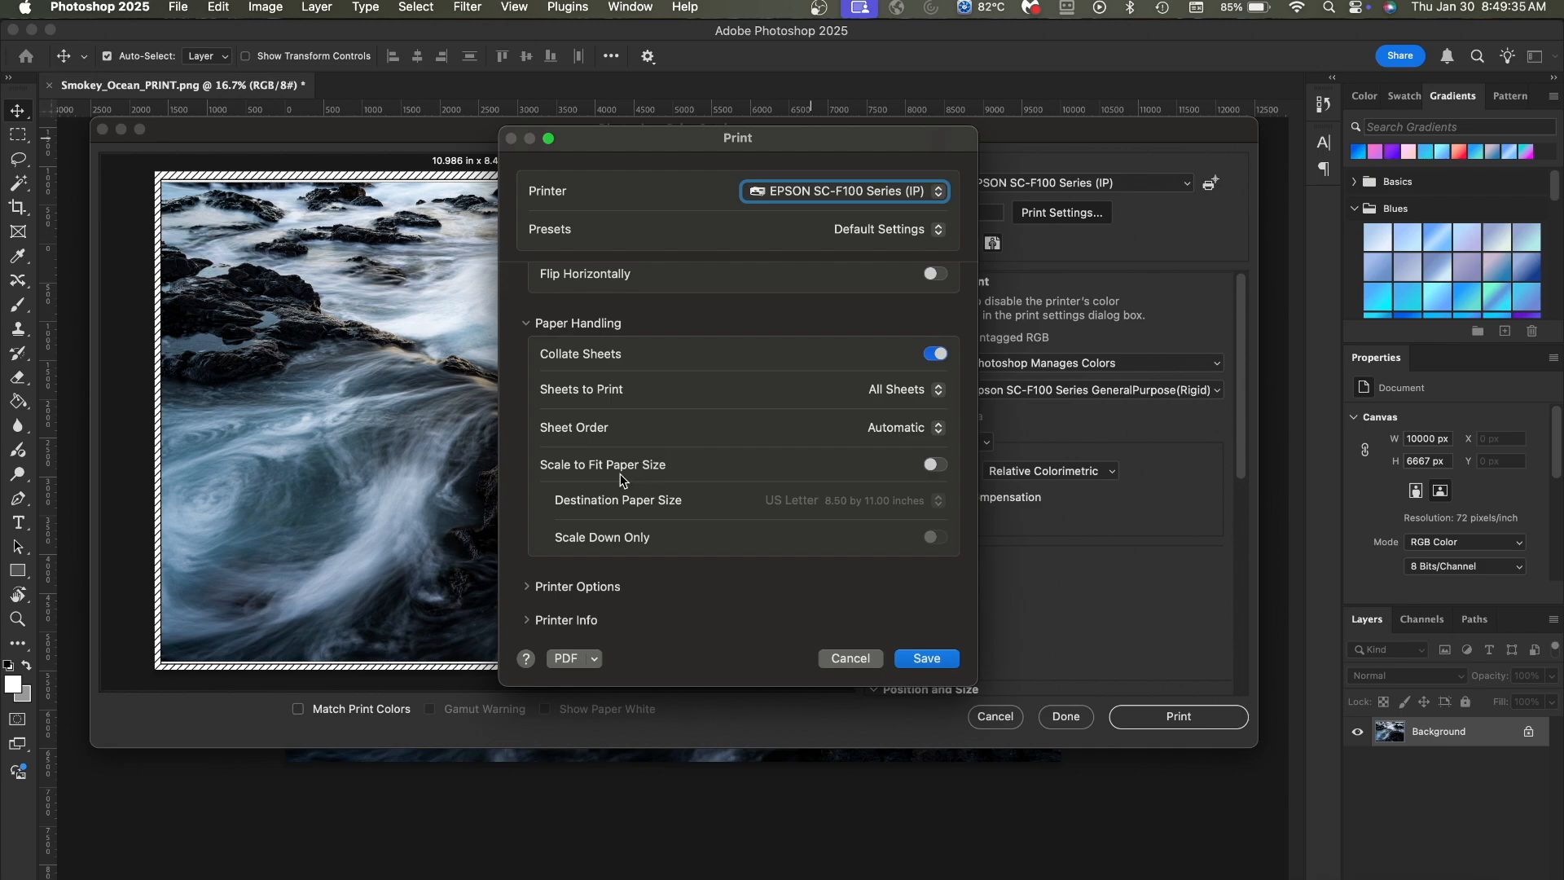
# Expand the printer options and check the Color Matching choice, accepting ColorSync
pyautogui.click(604, 570)
pyautogui.scroll(-2, 604, 569)
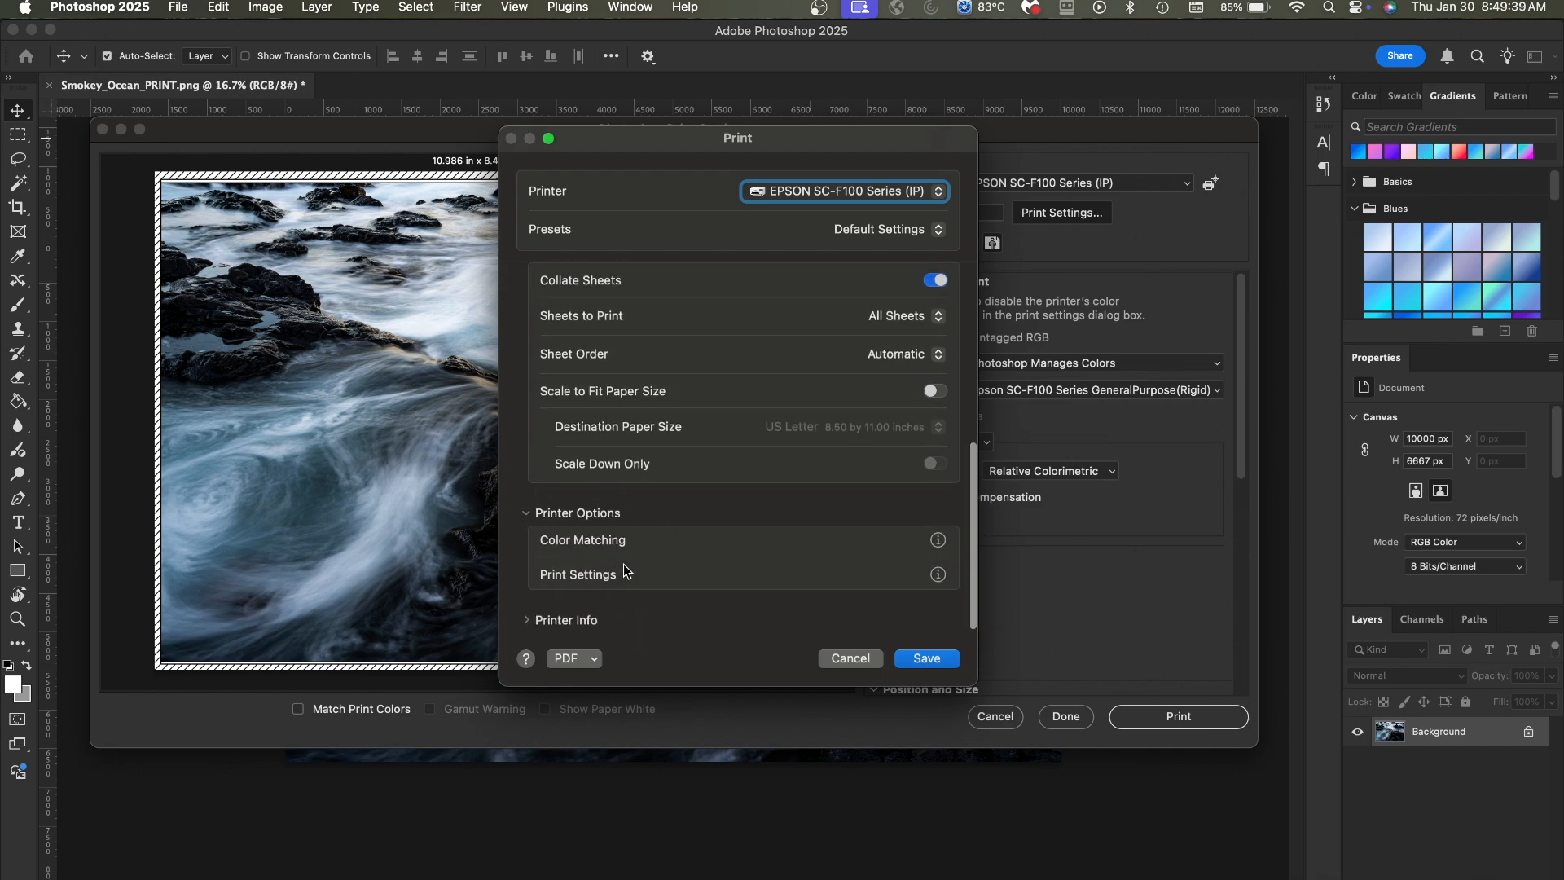
pyautogui.click(614, 544)
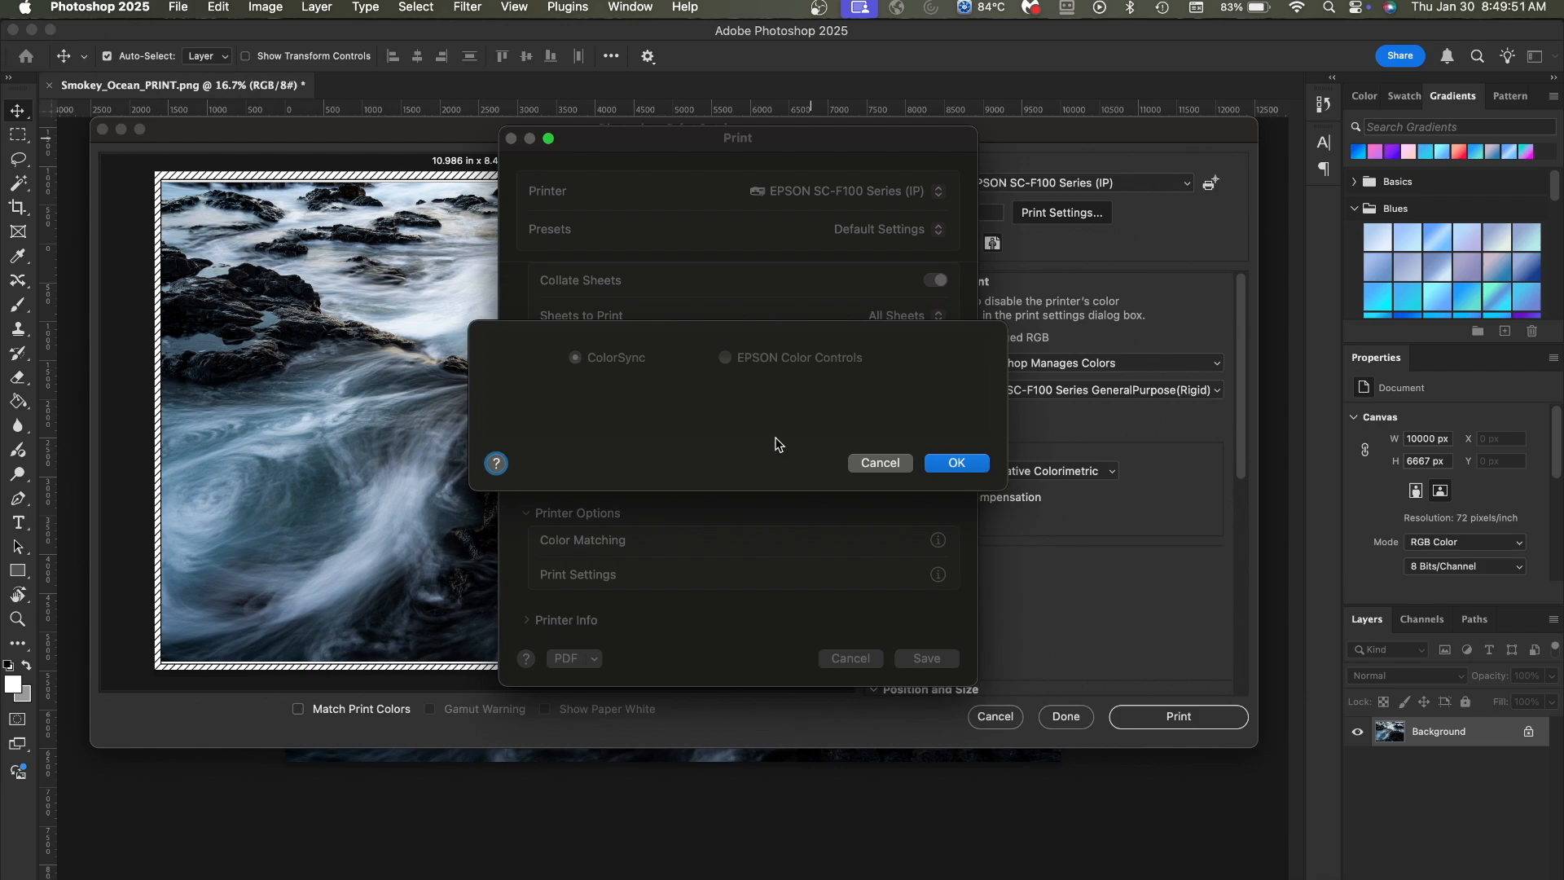
pyautogui.click(959, 463)
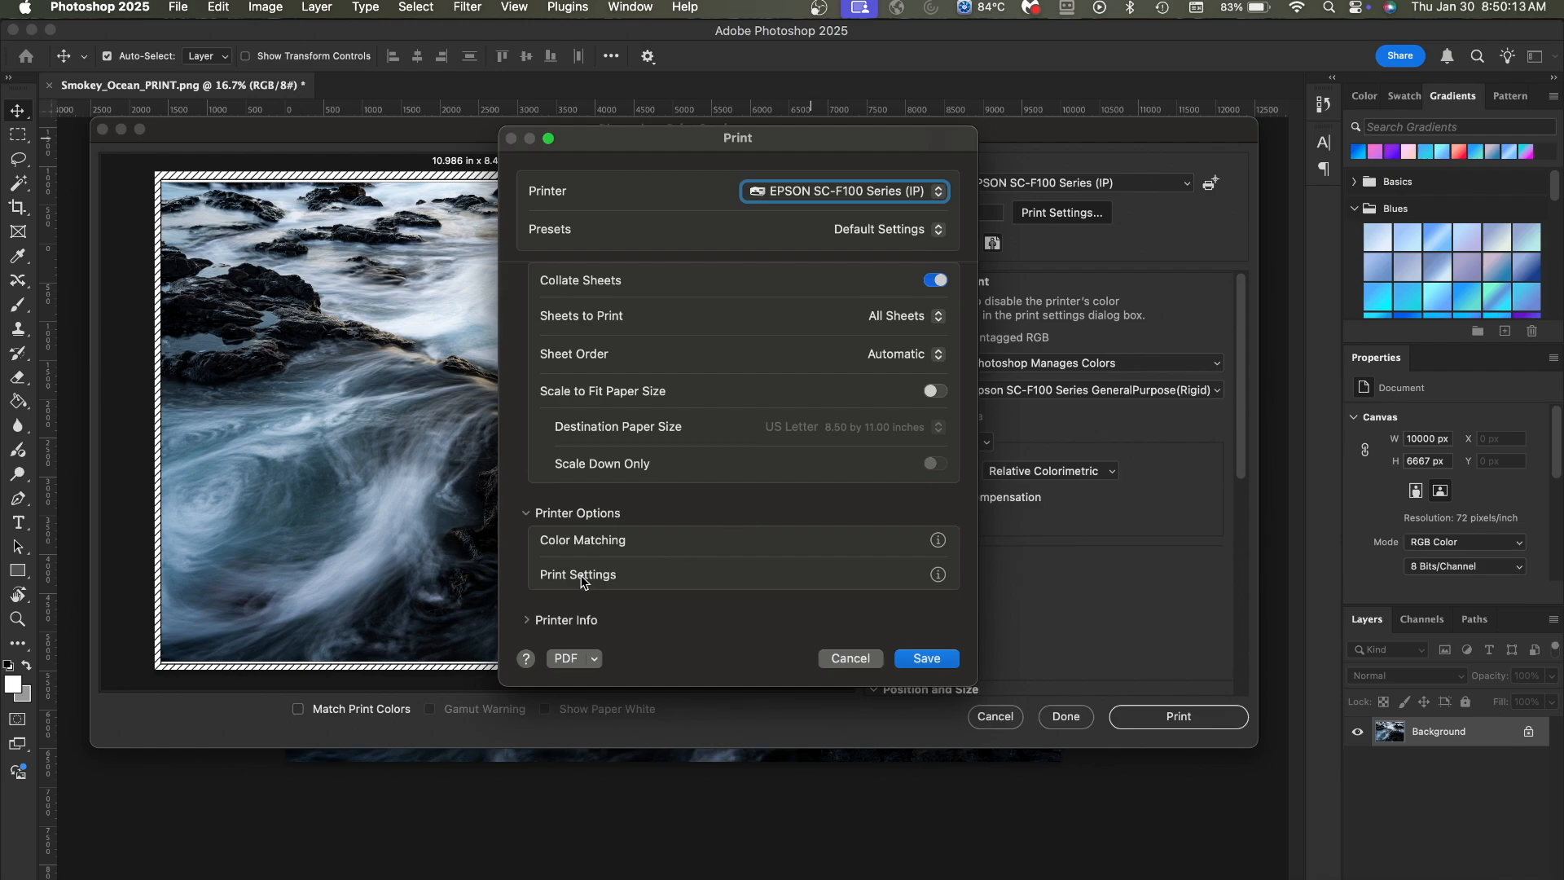
# Confirm the driver's print settings with media type DS Transfer Multi Use/Rigid, Fine print quality and Mirror Image enabled
pyautogui.click(577, 575)
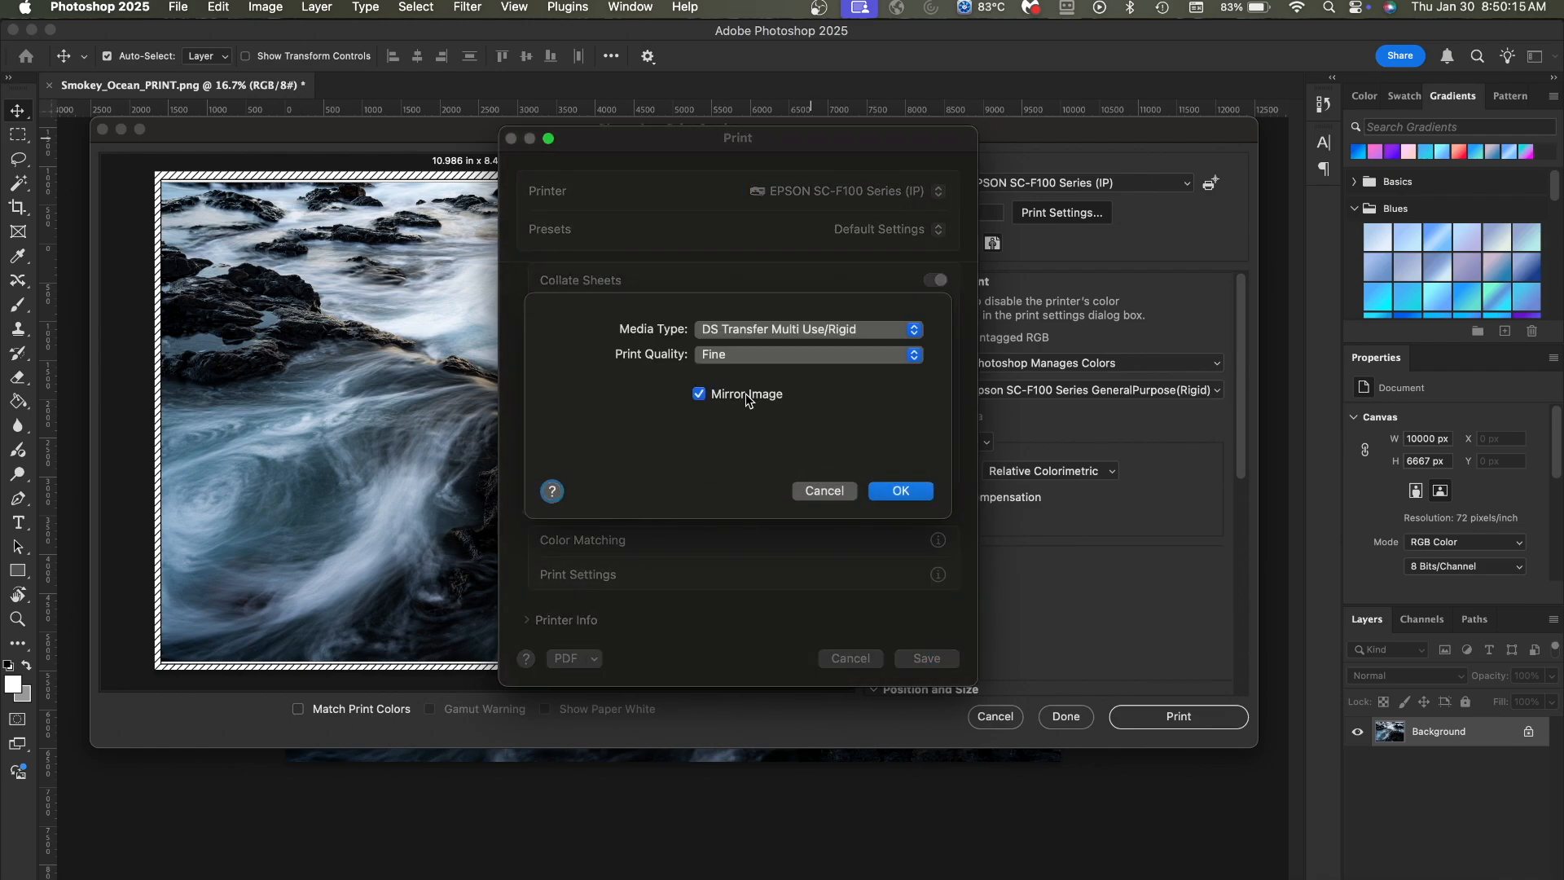
pyautogui.click(726, 331)
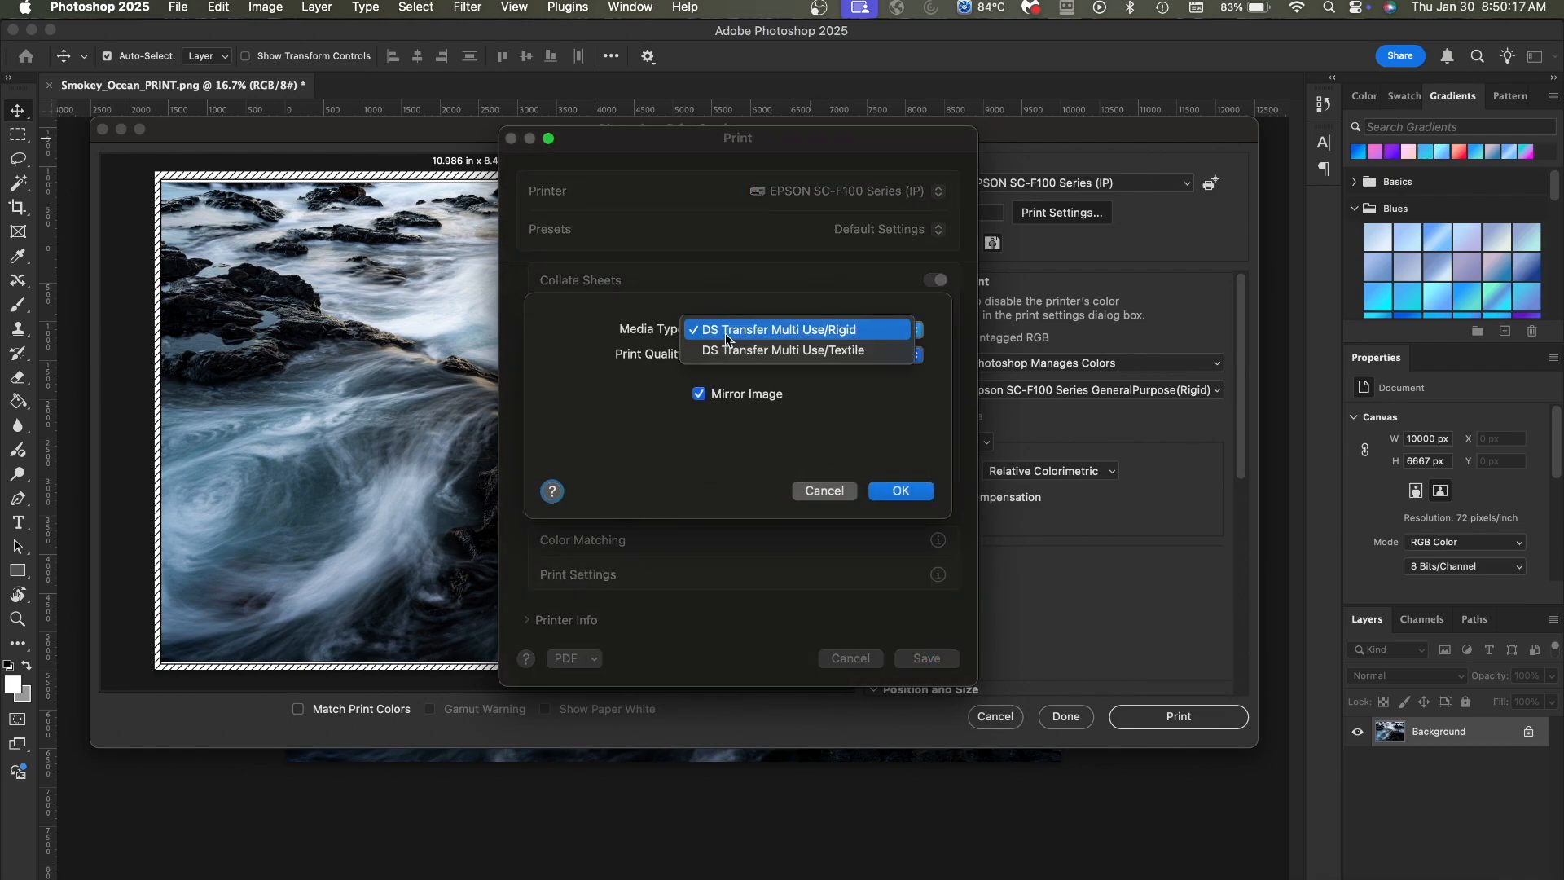
pyautogui.click(856, 333)
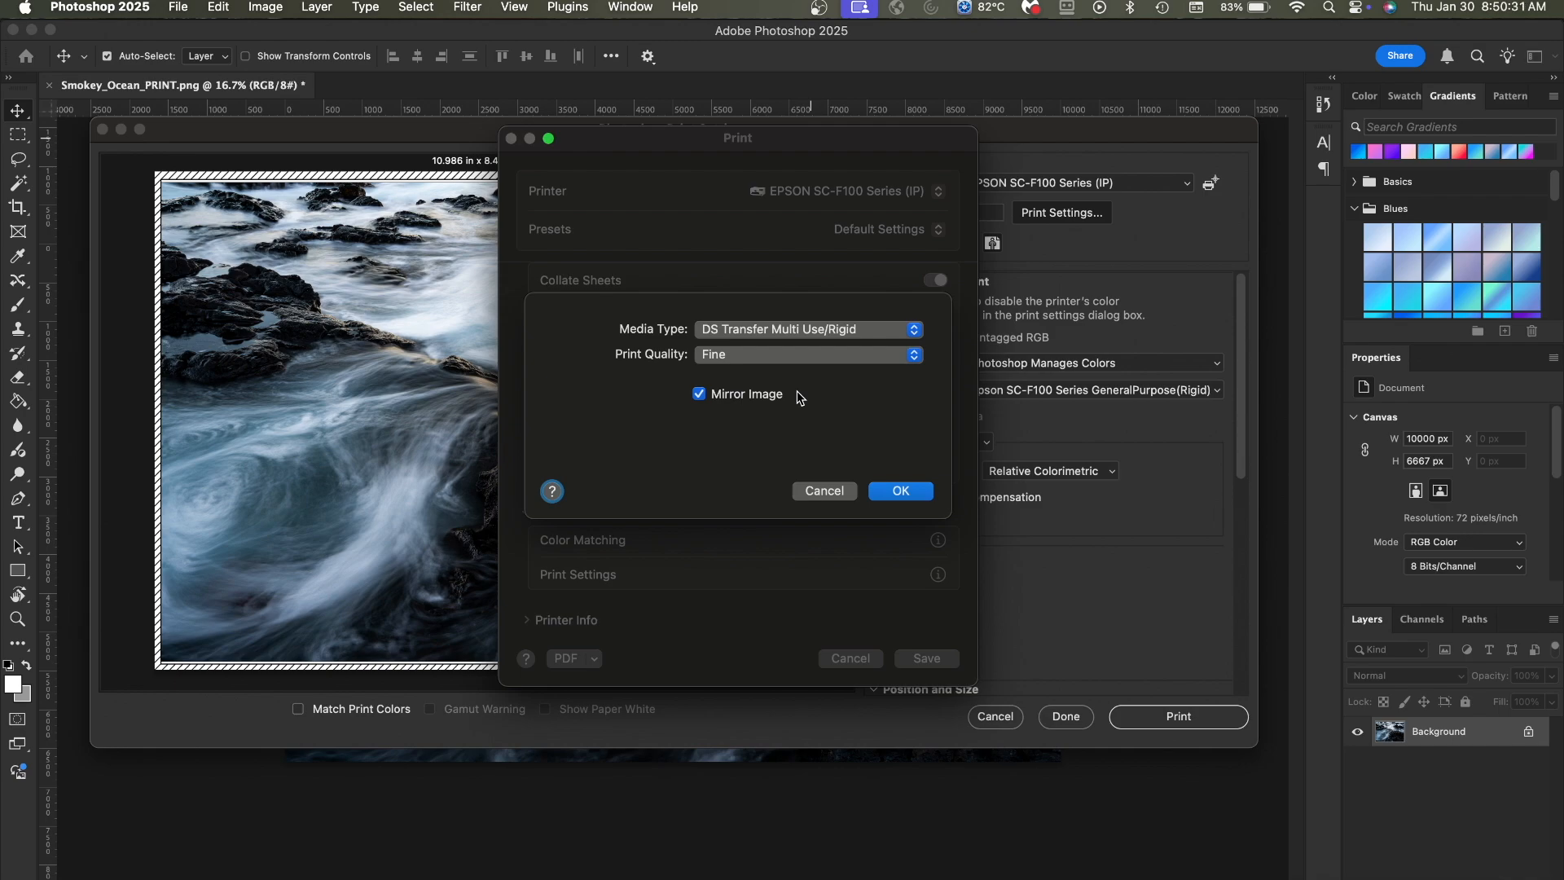
pyautogui.click(764, 355)
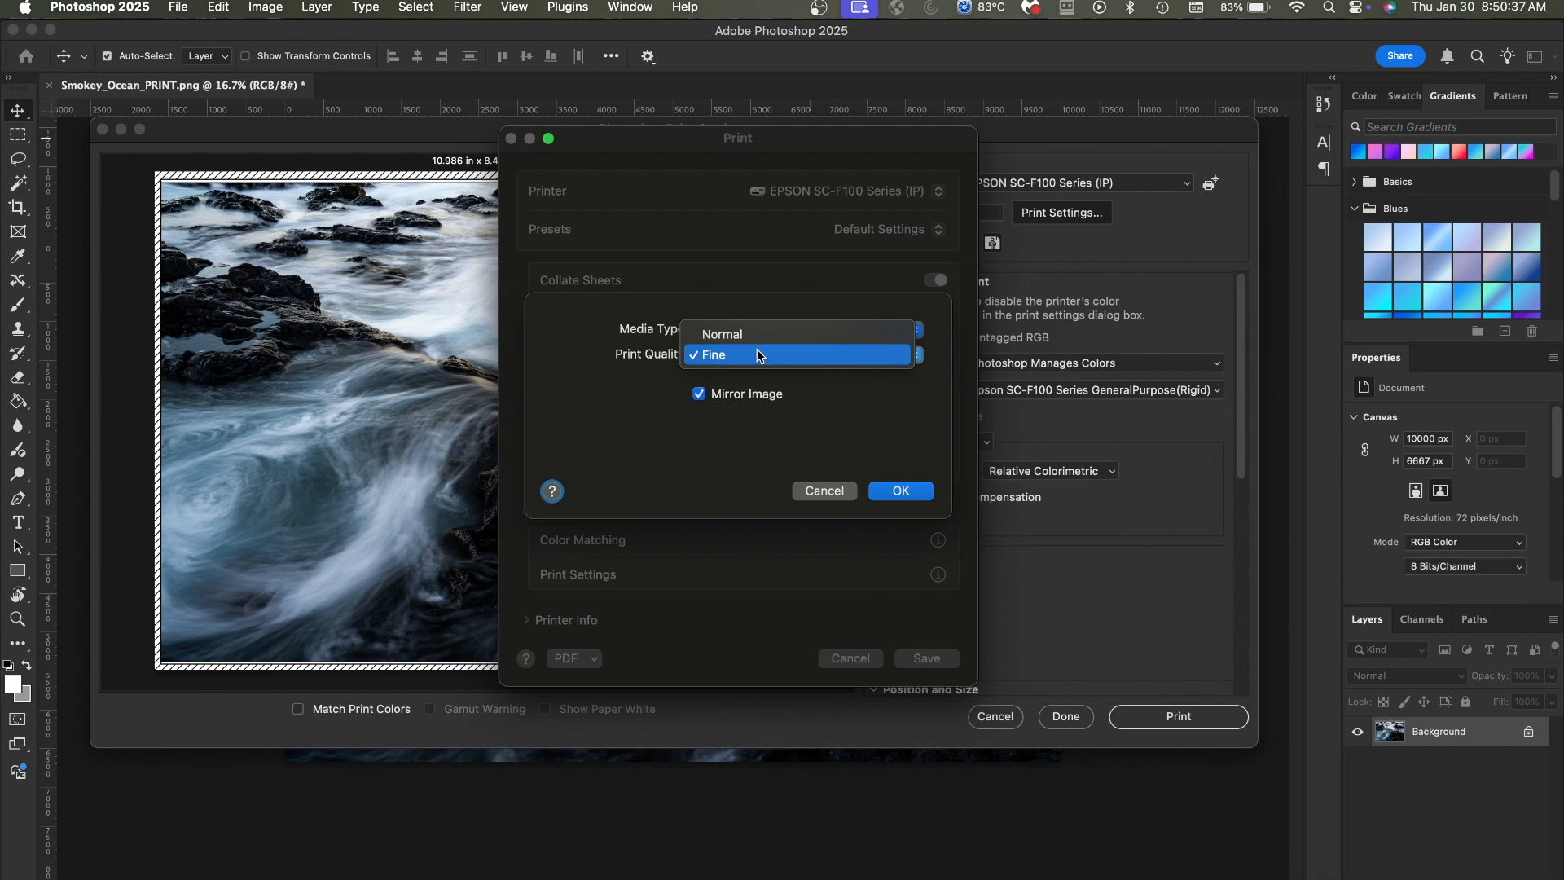
pyautogui.click(843, 402)
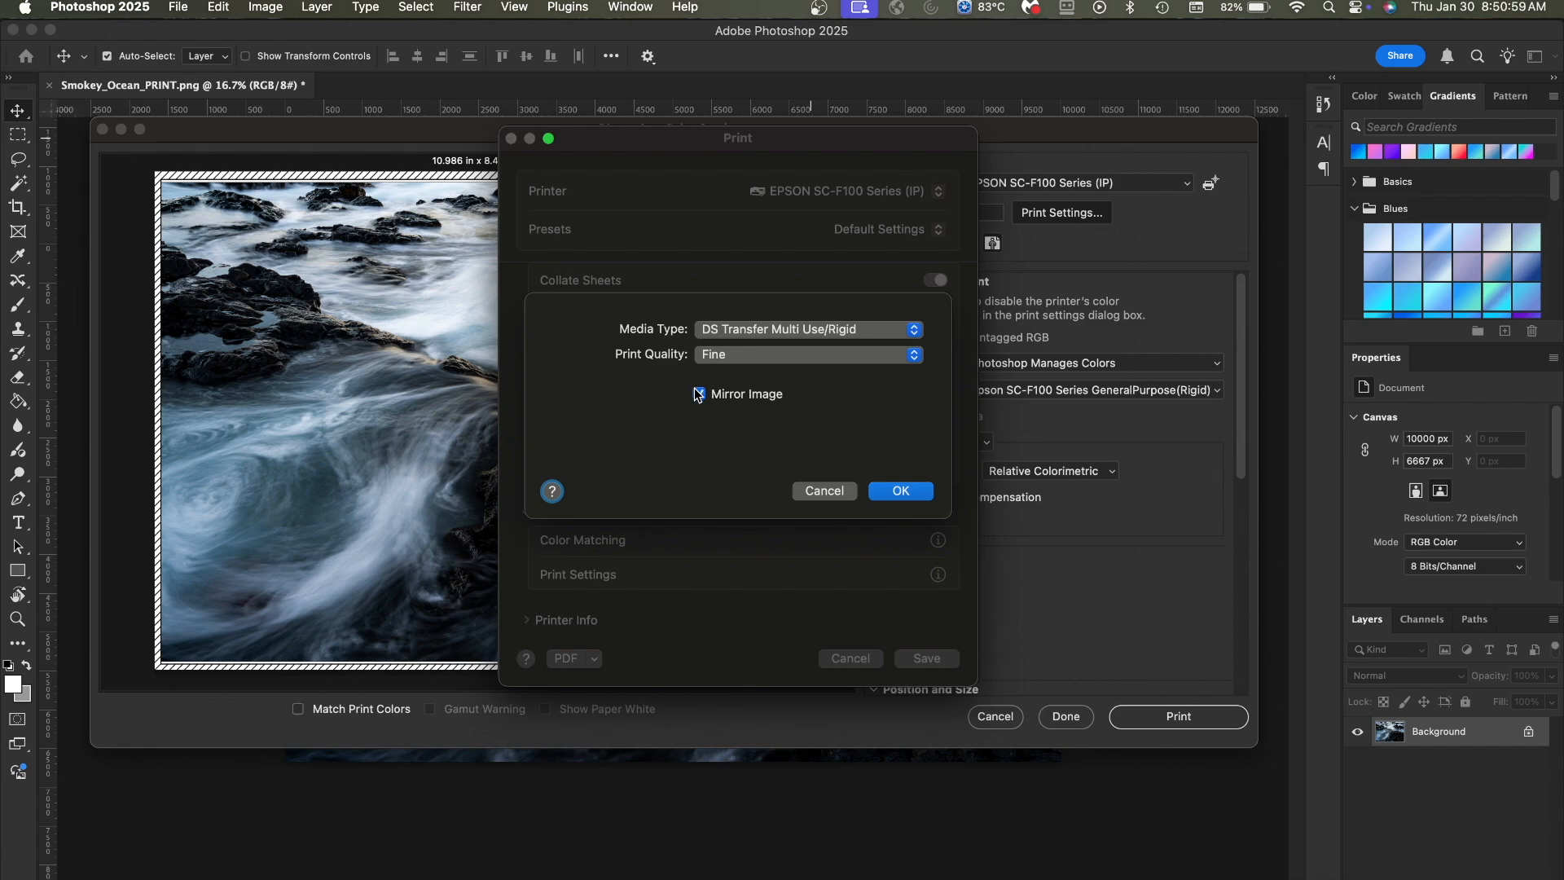
pyautogui.click(900, 492)
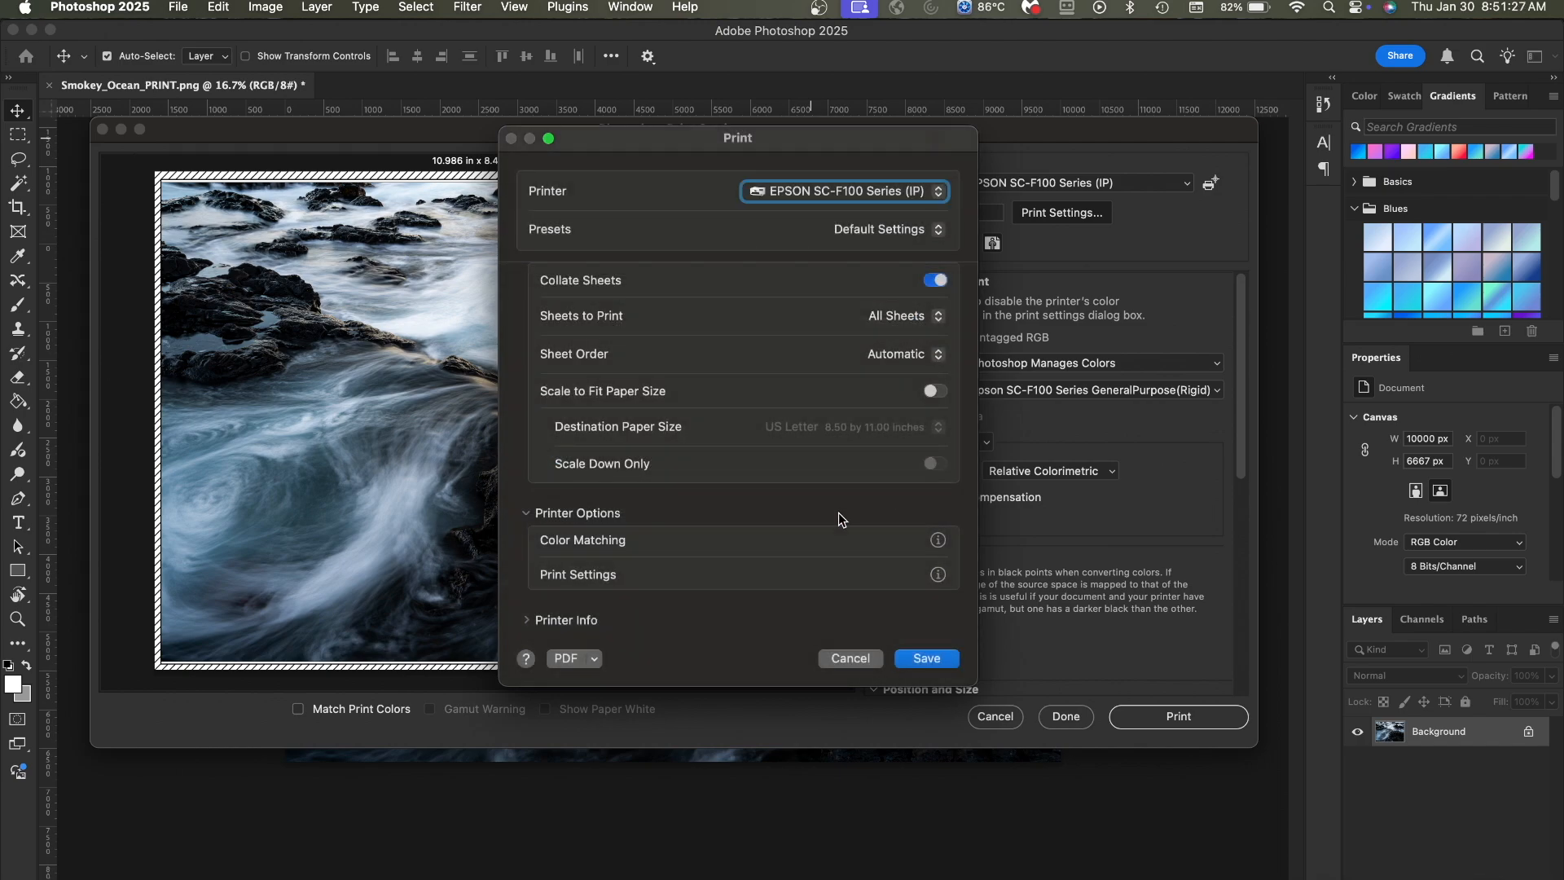
# Check the printer information and ink supply levels, and save the driver settings
pyautogui.click(555, 620)
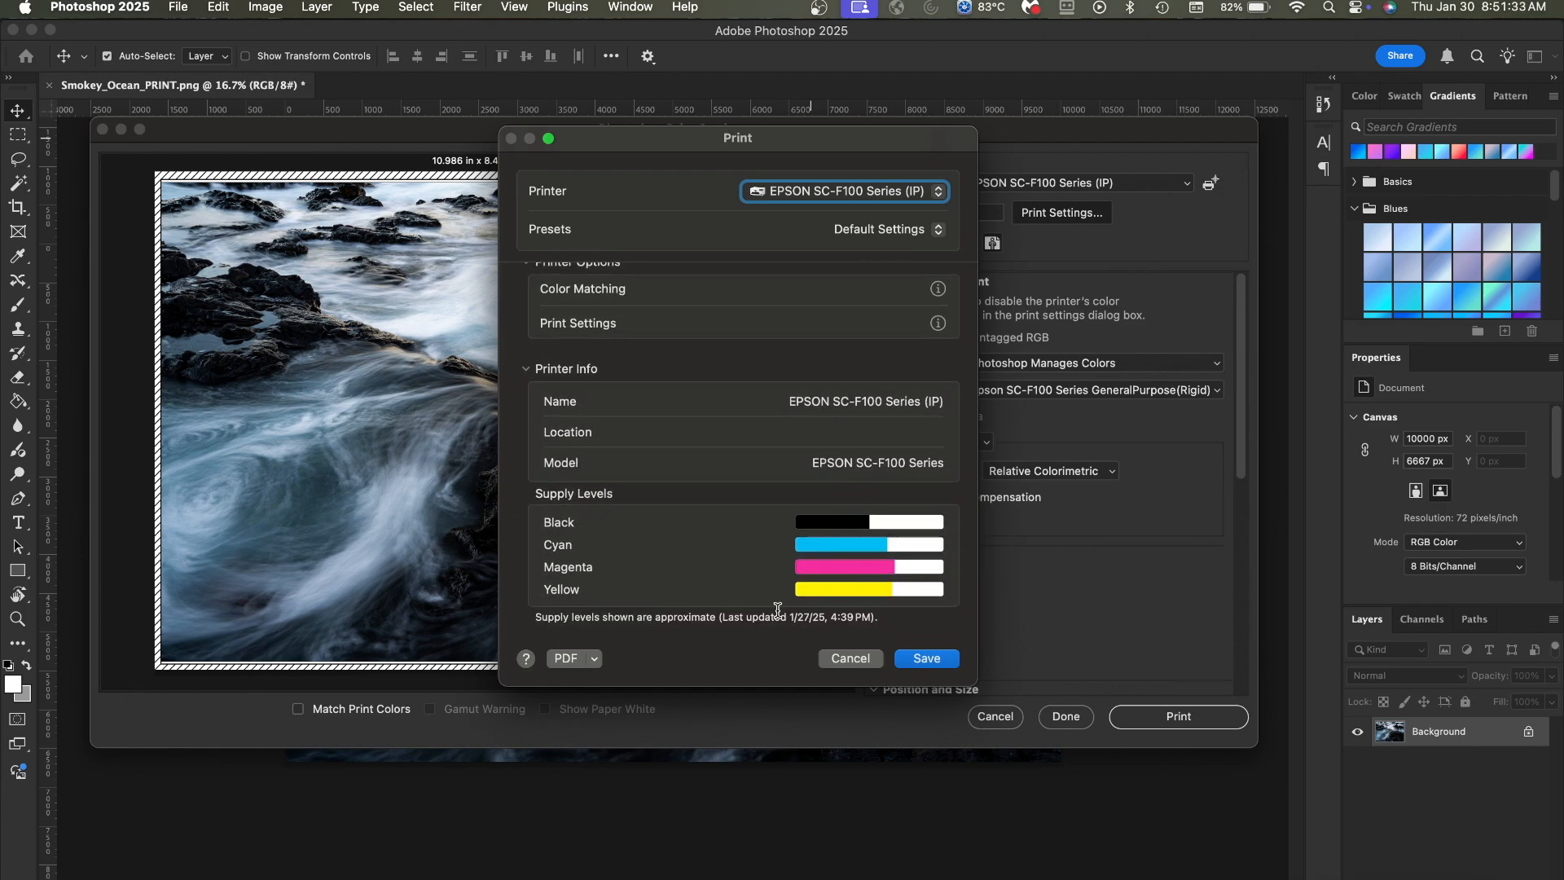
pyautogui.click(916, 661)
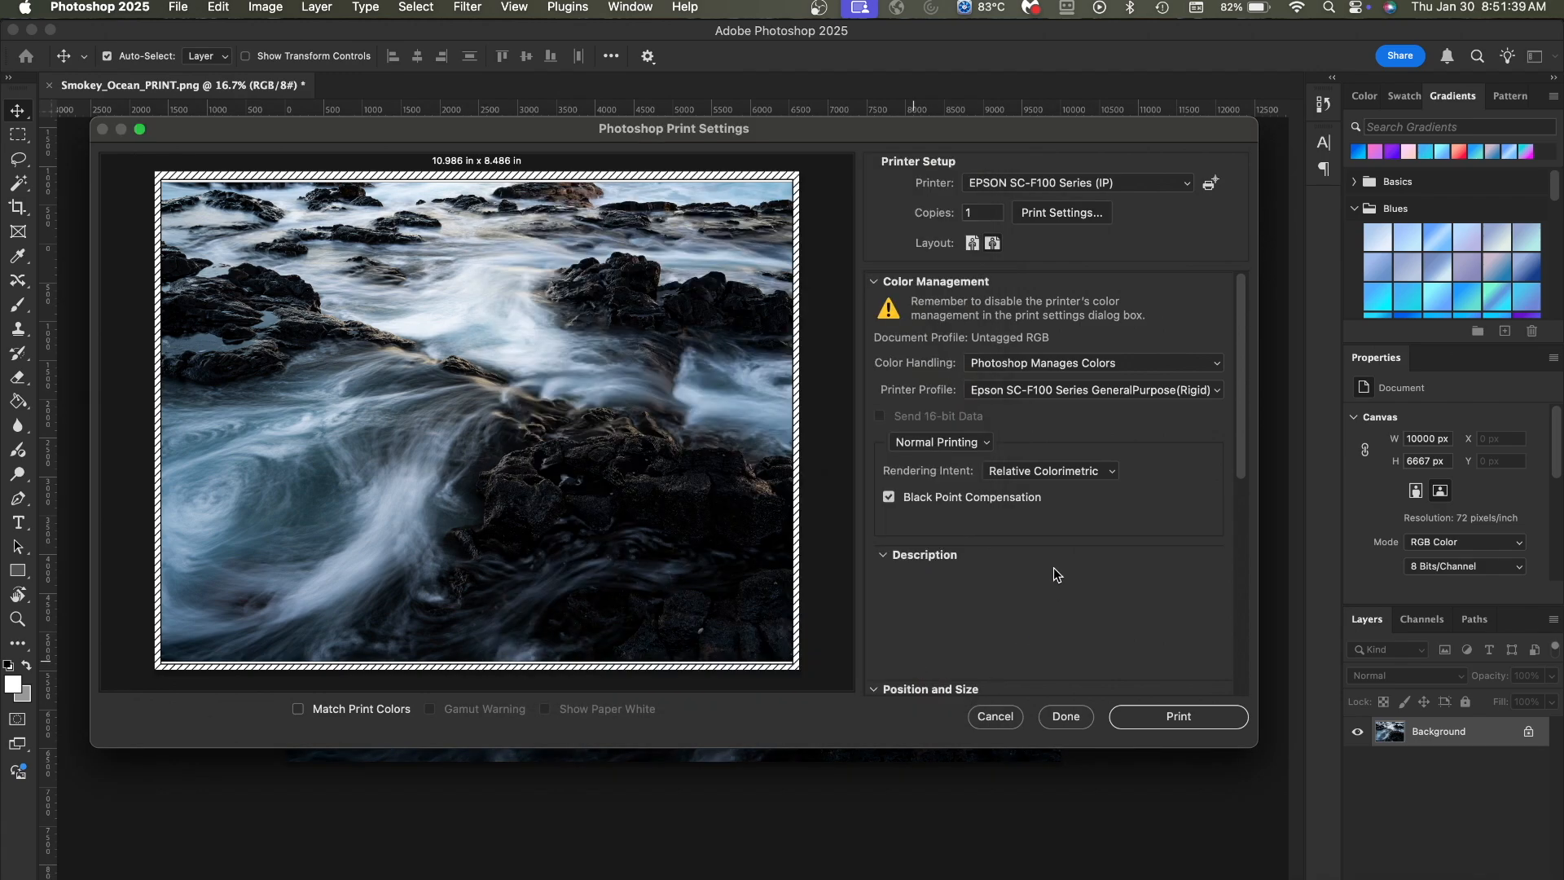